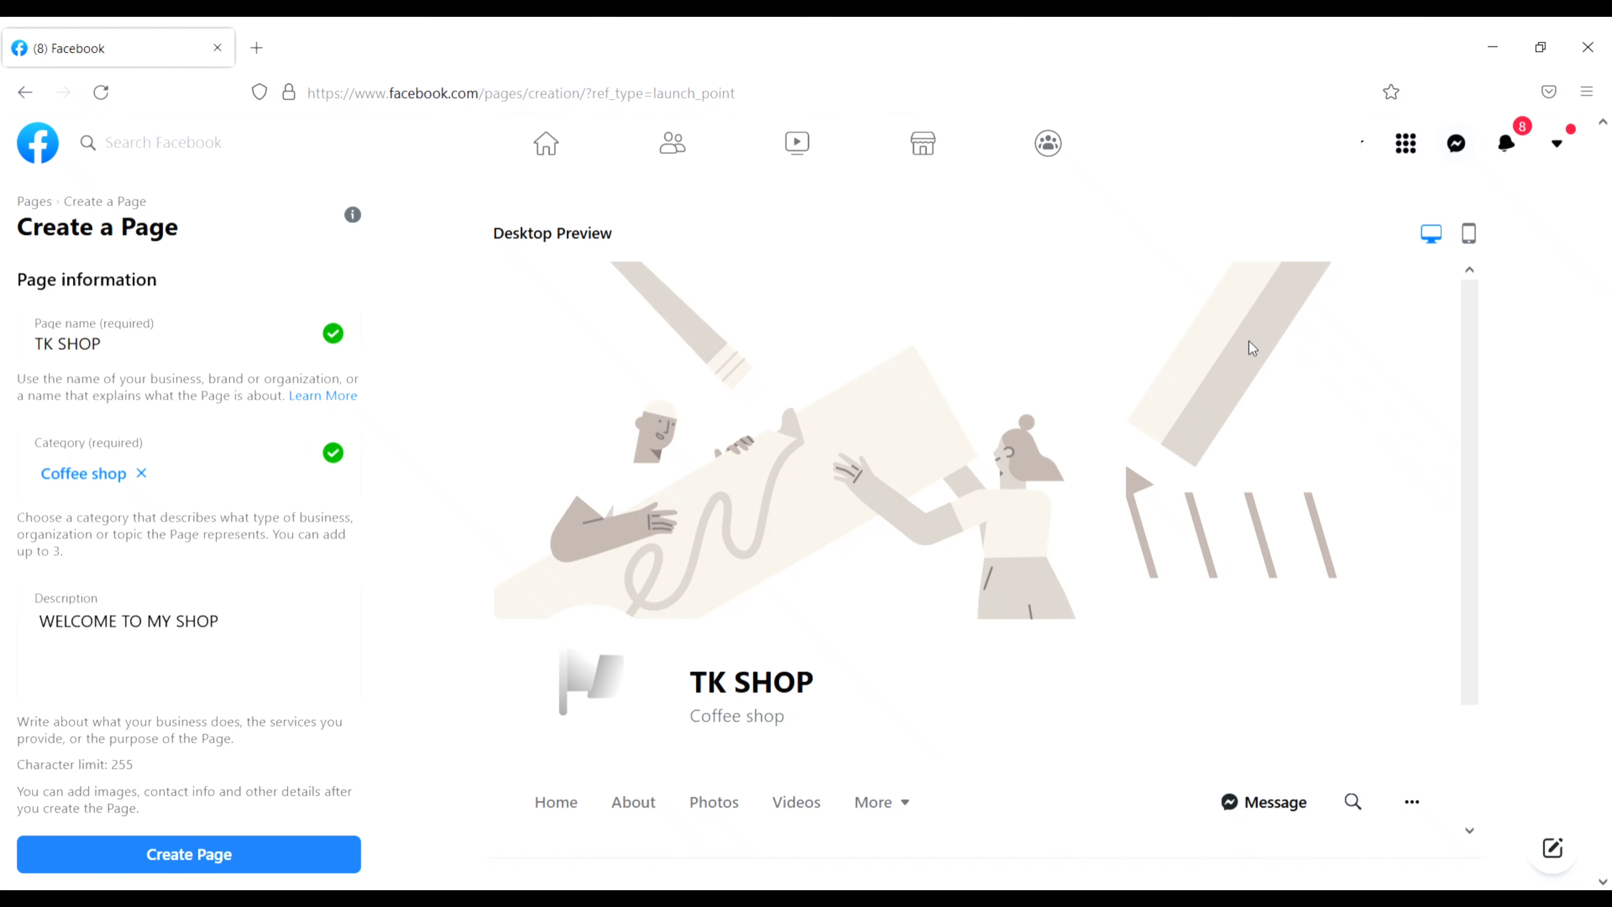
Step: Check the Page in the mobile and desktop previews, and create the TK SHOP Page
click(1474, 236)
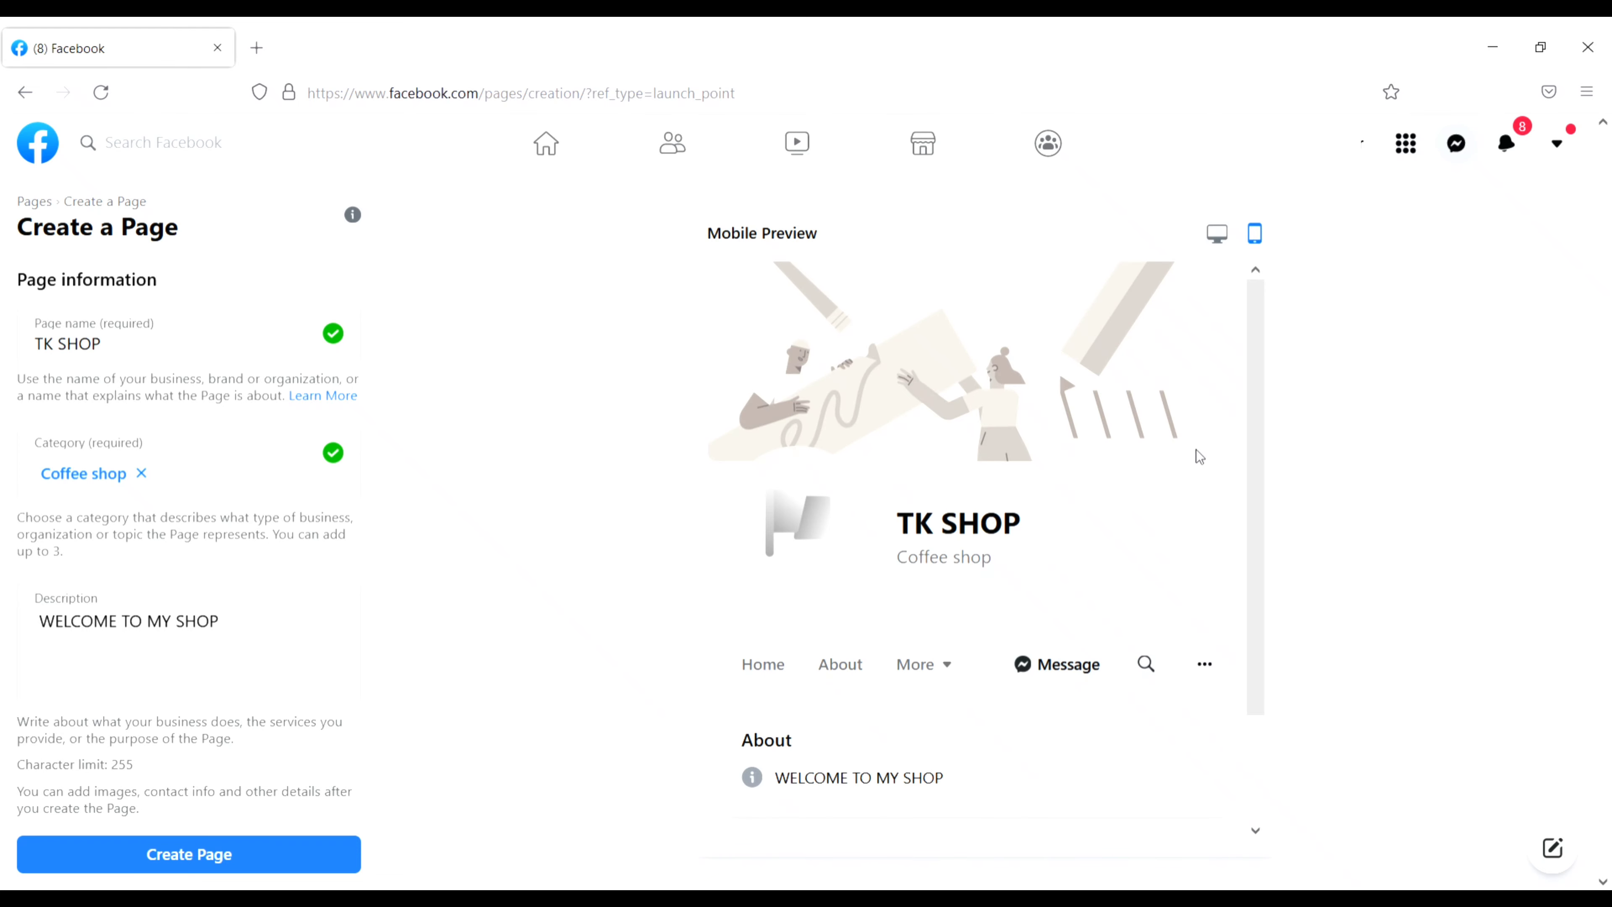
drag(1251, 444, 1255, 389)
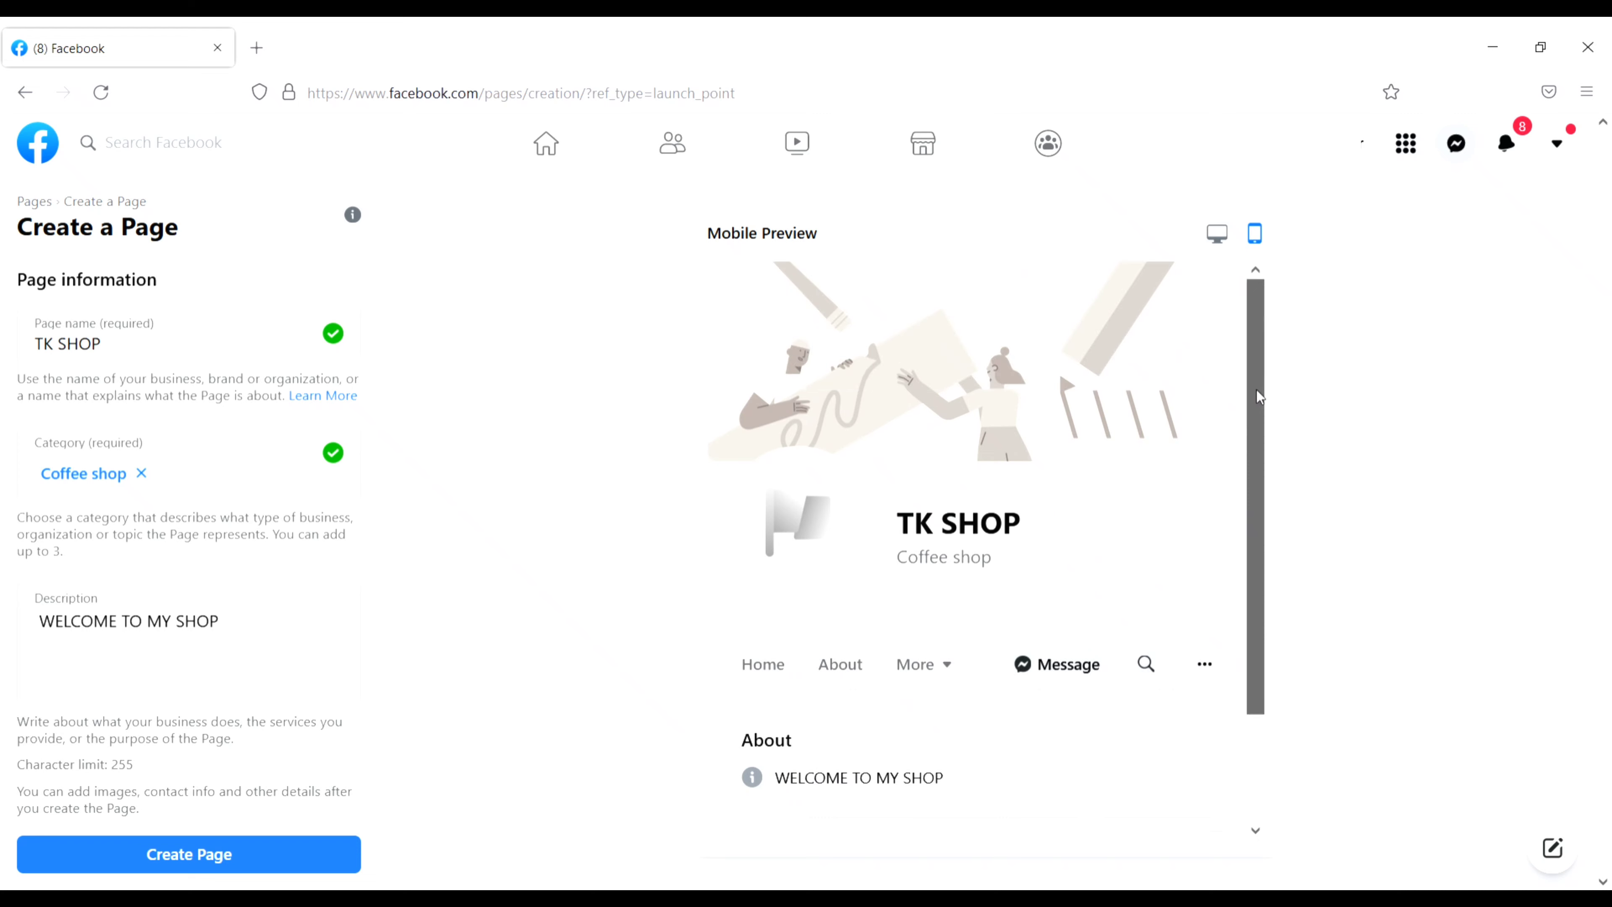
click(1216, 235)
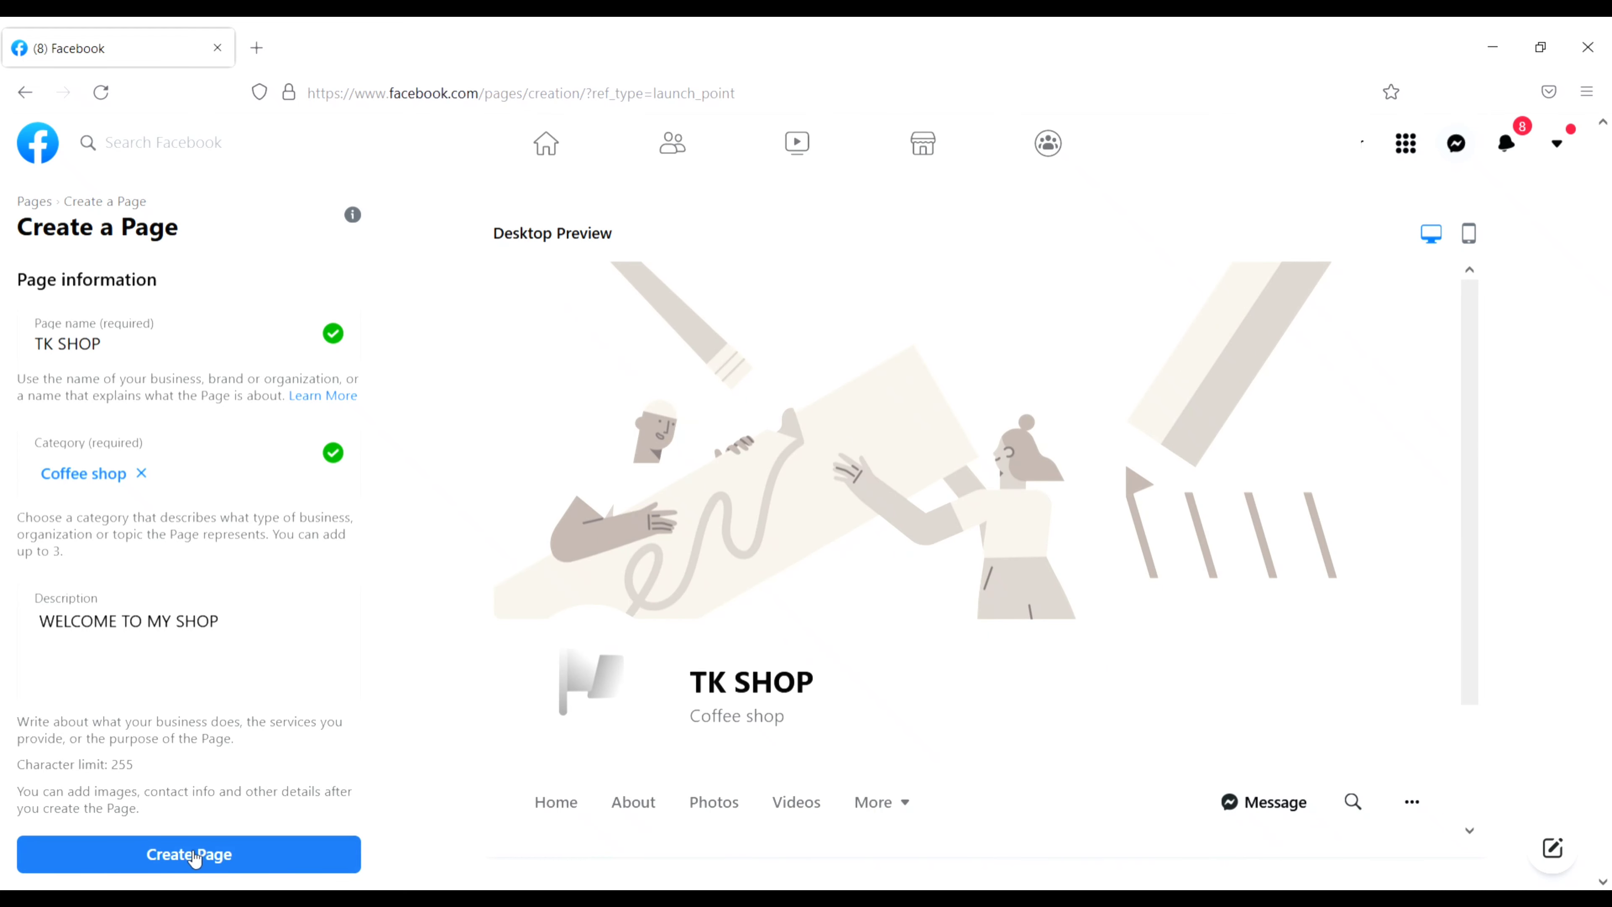
click(221, 861)
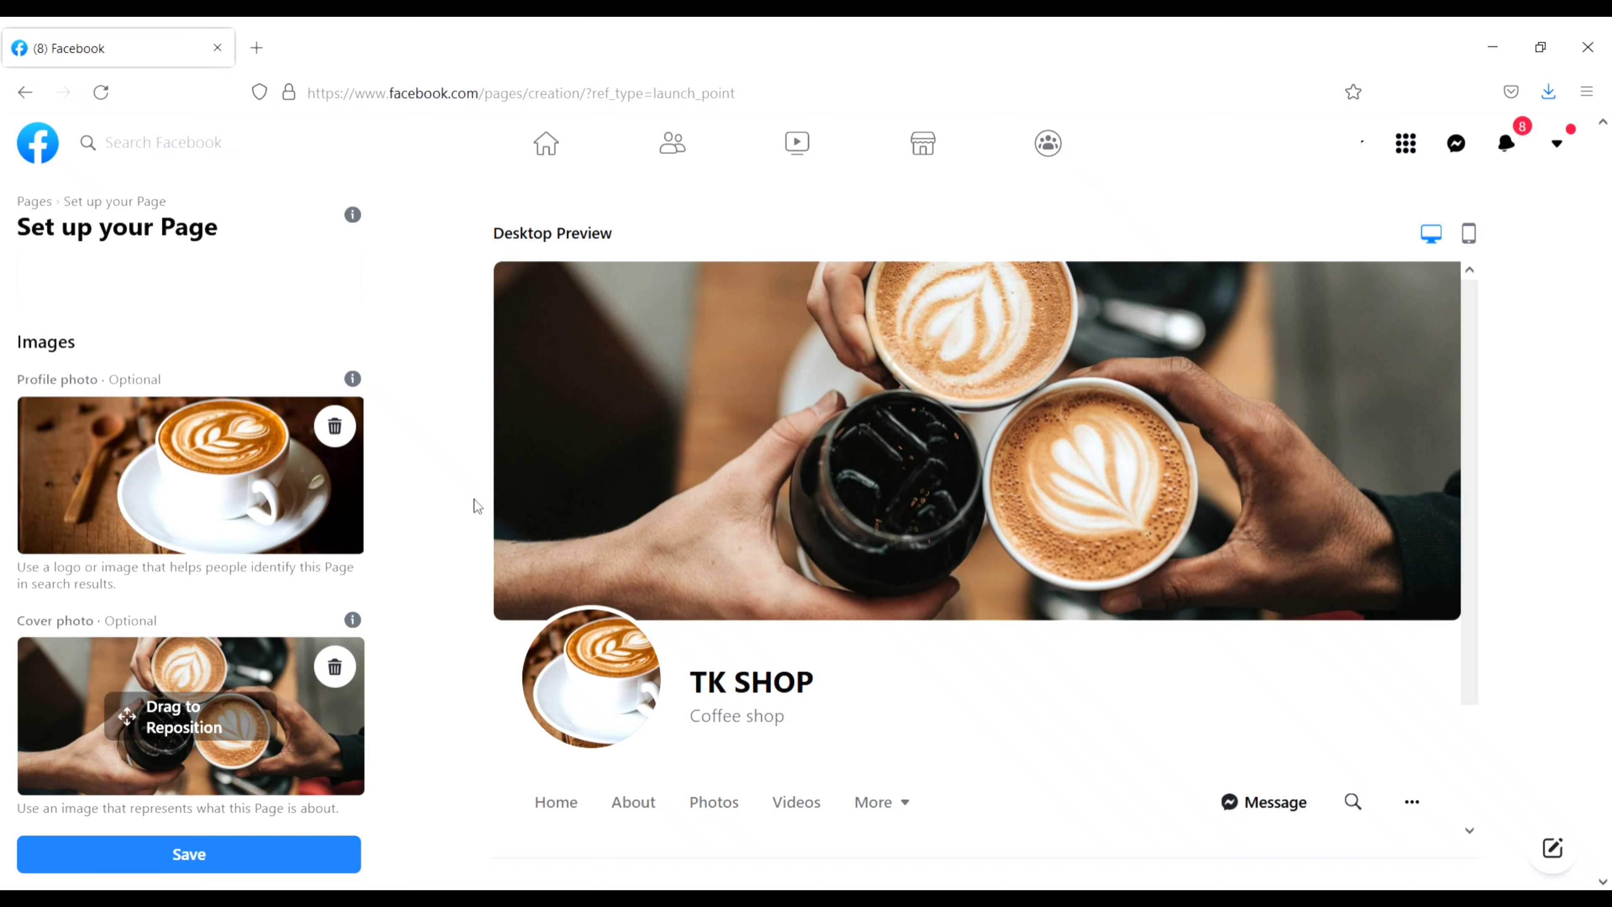
Step: Preview the profile and cover photos in the mobile and desktop layouts, and save the Page setup
click(1467, 233)
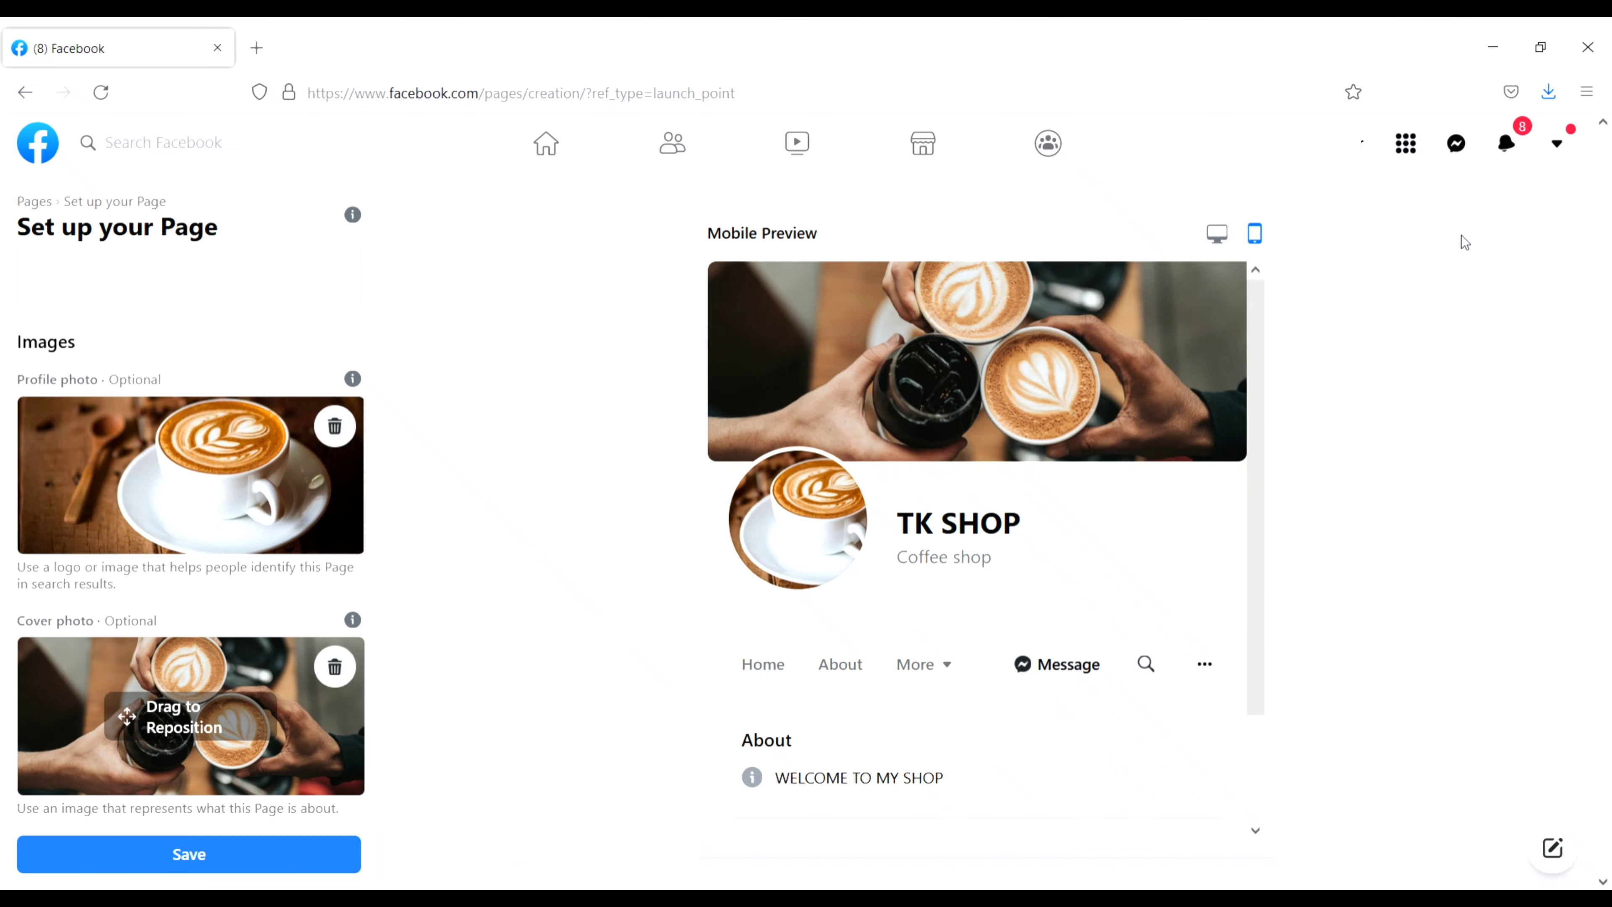
click(1216, 234)
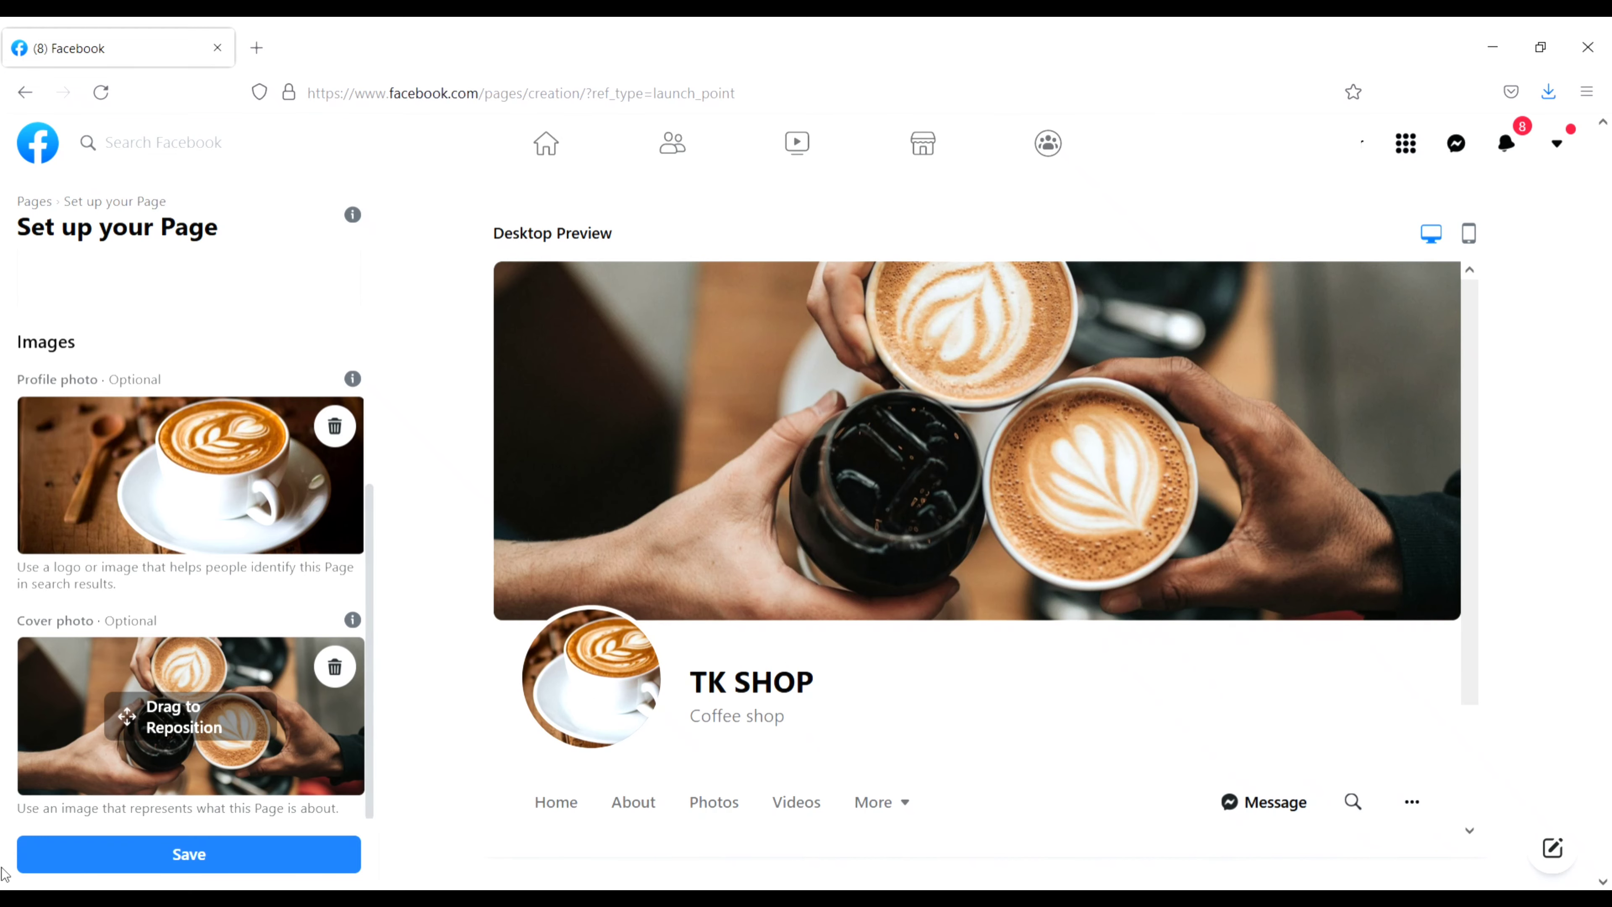
click(214, 866)
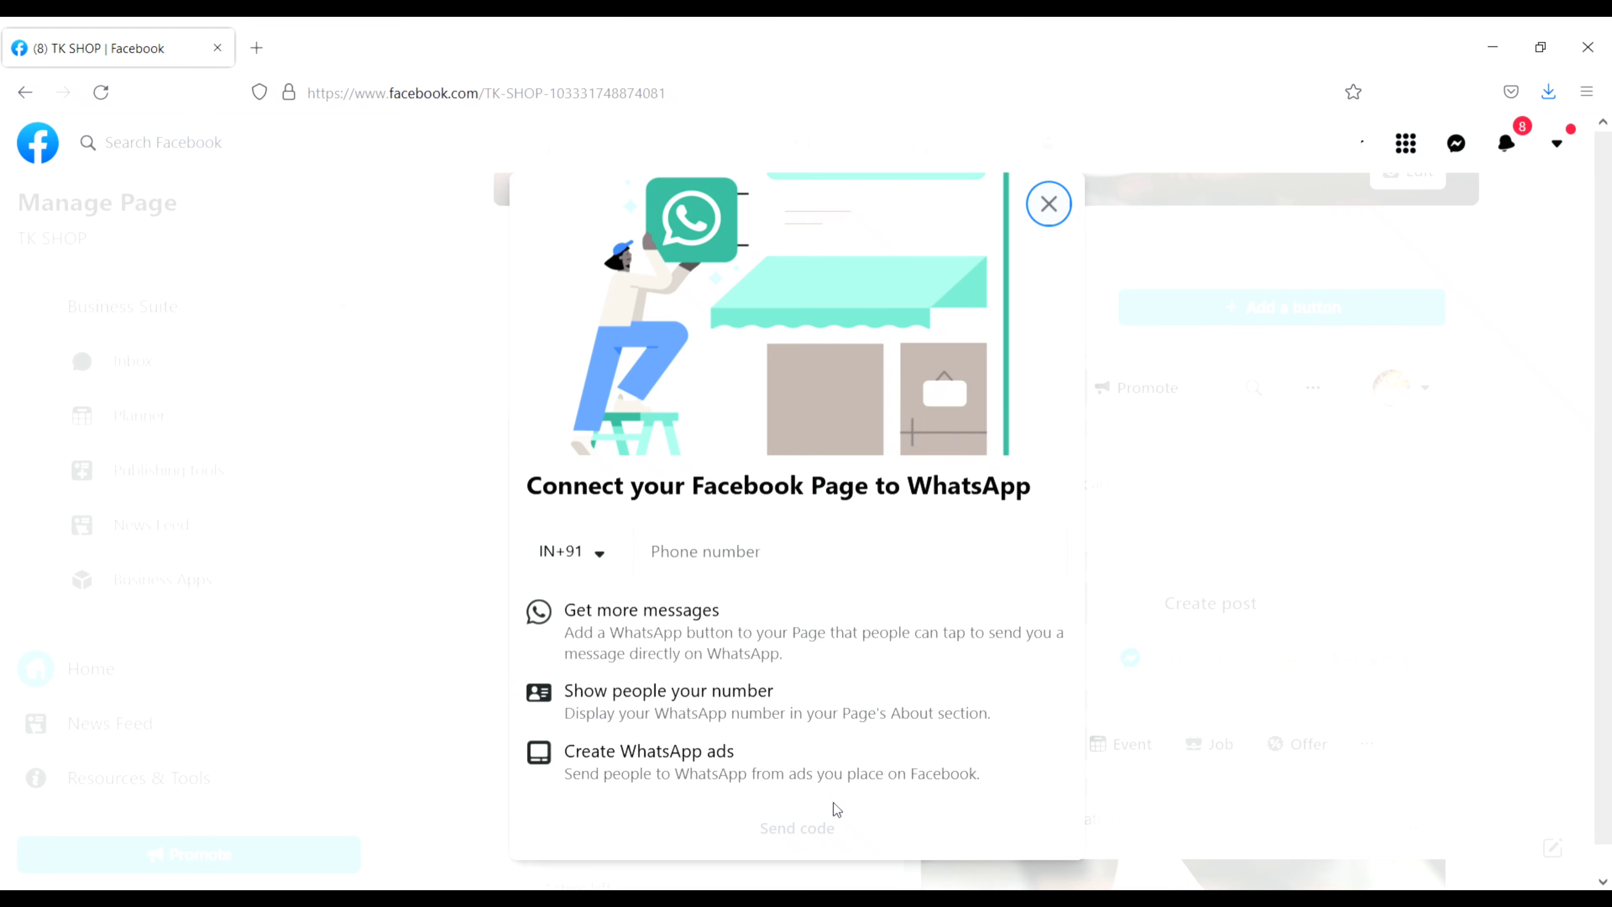
Step: Skip connecting the Page to WhatsApp and confirm leaving the offer
click(1047, 207)
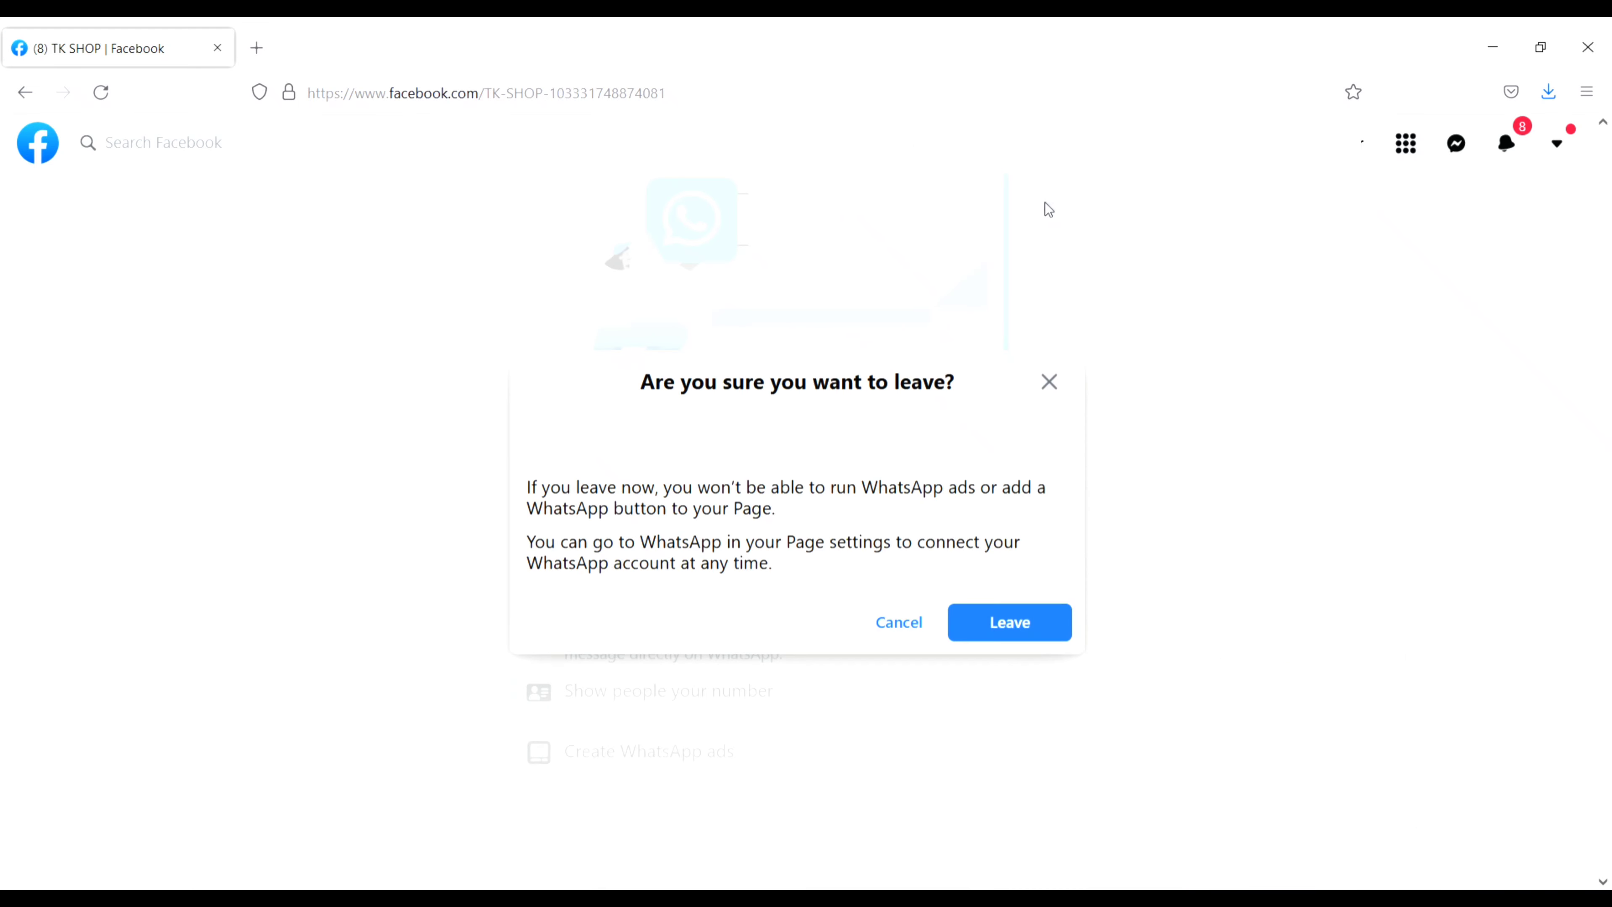
click(1015, 629)
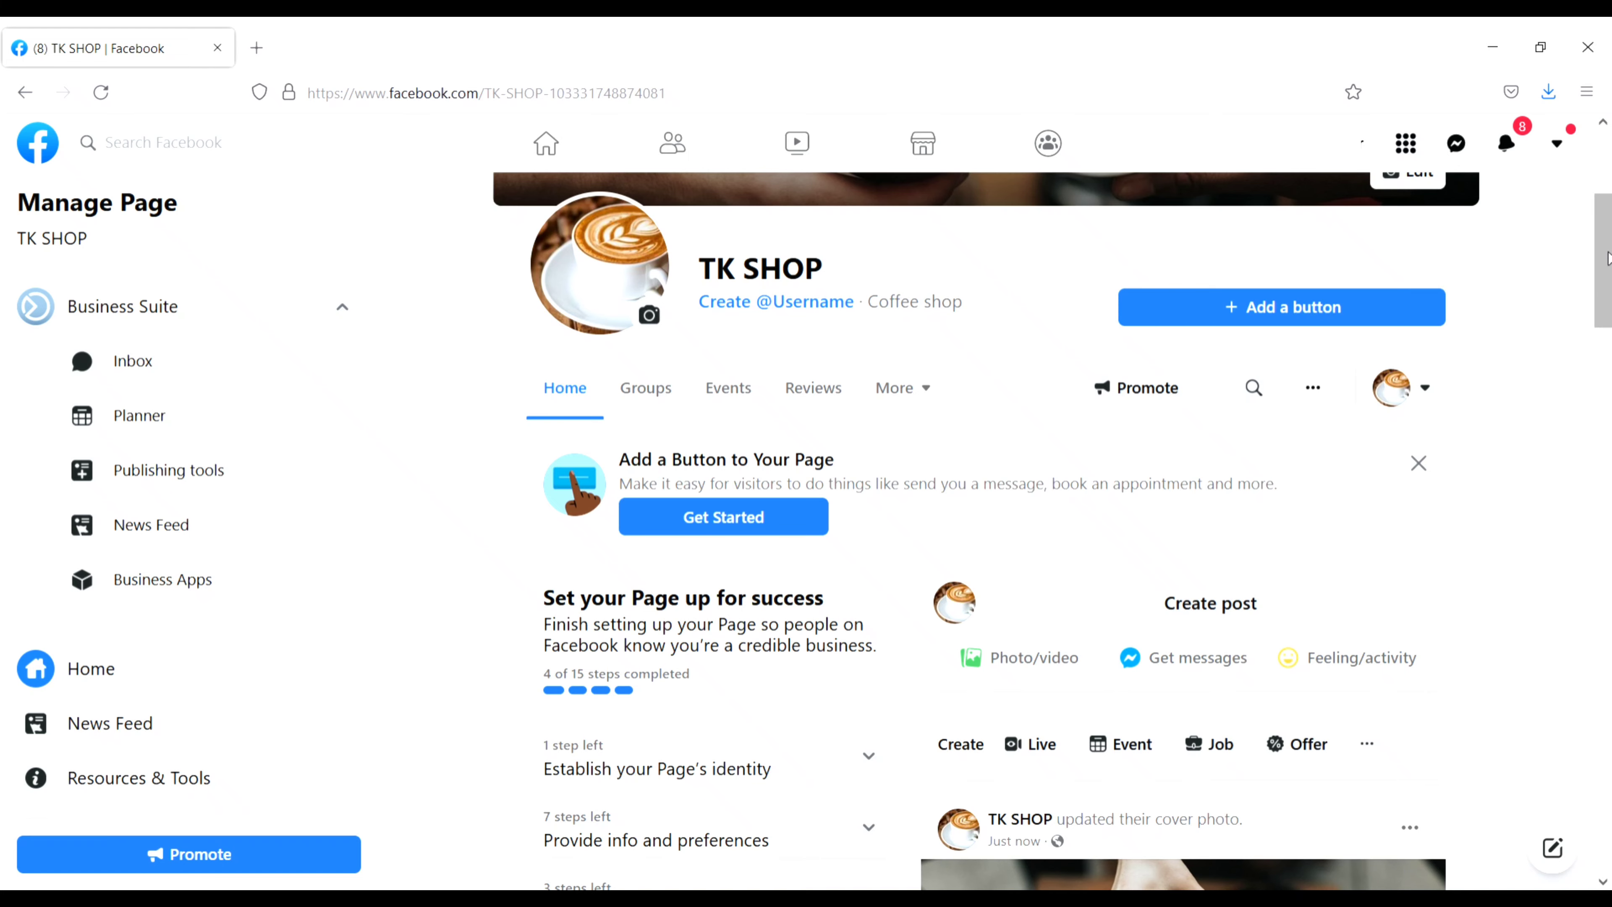
Step: Look through the Page's action button choices, examine the Call Now phone number setup, and close it without saving
mouse_move(1607, 257)
mouse_down()
mouse_move(1607, 508)
mouse_move(1607, 191)
mouse_move(1607, 248)
mouse_up()
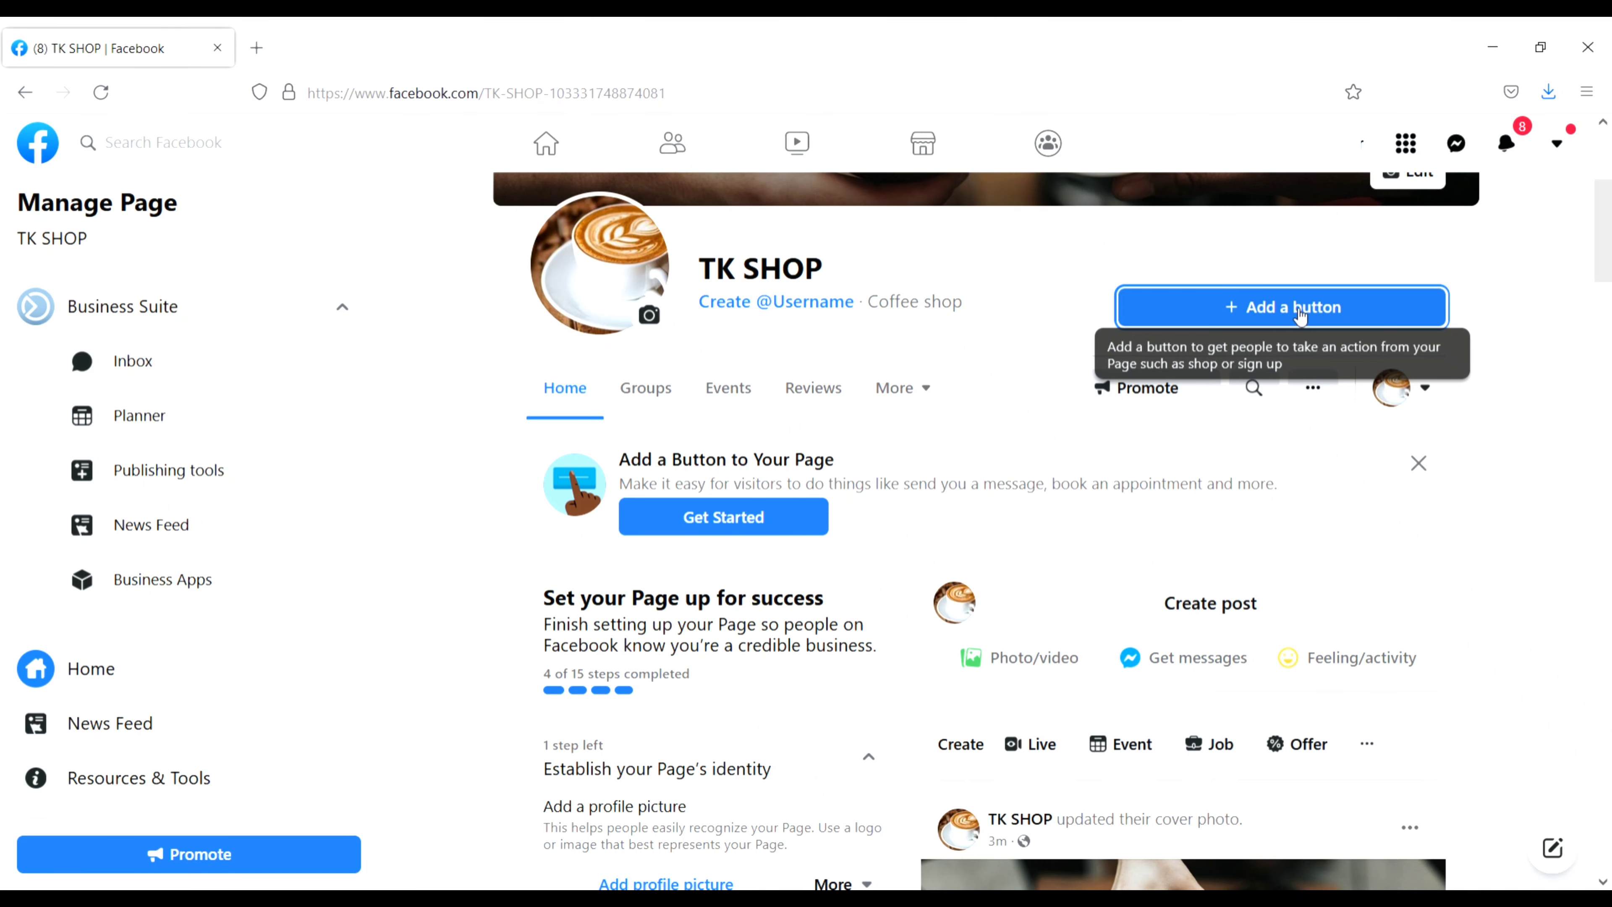
click(1284, 309)
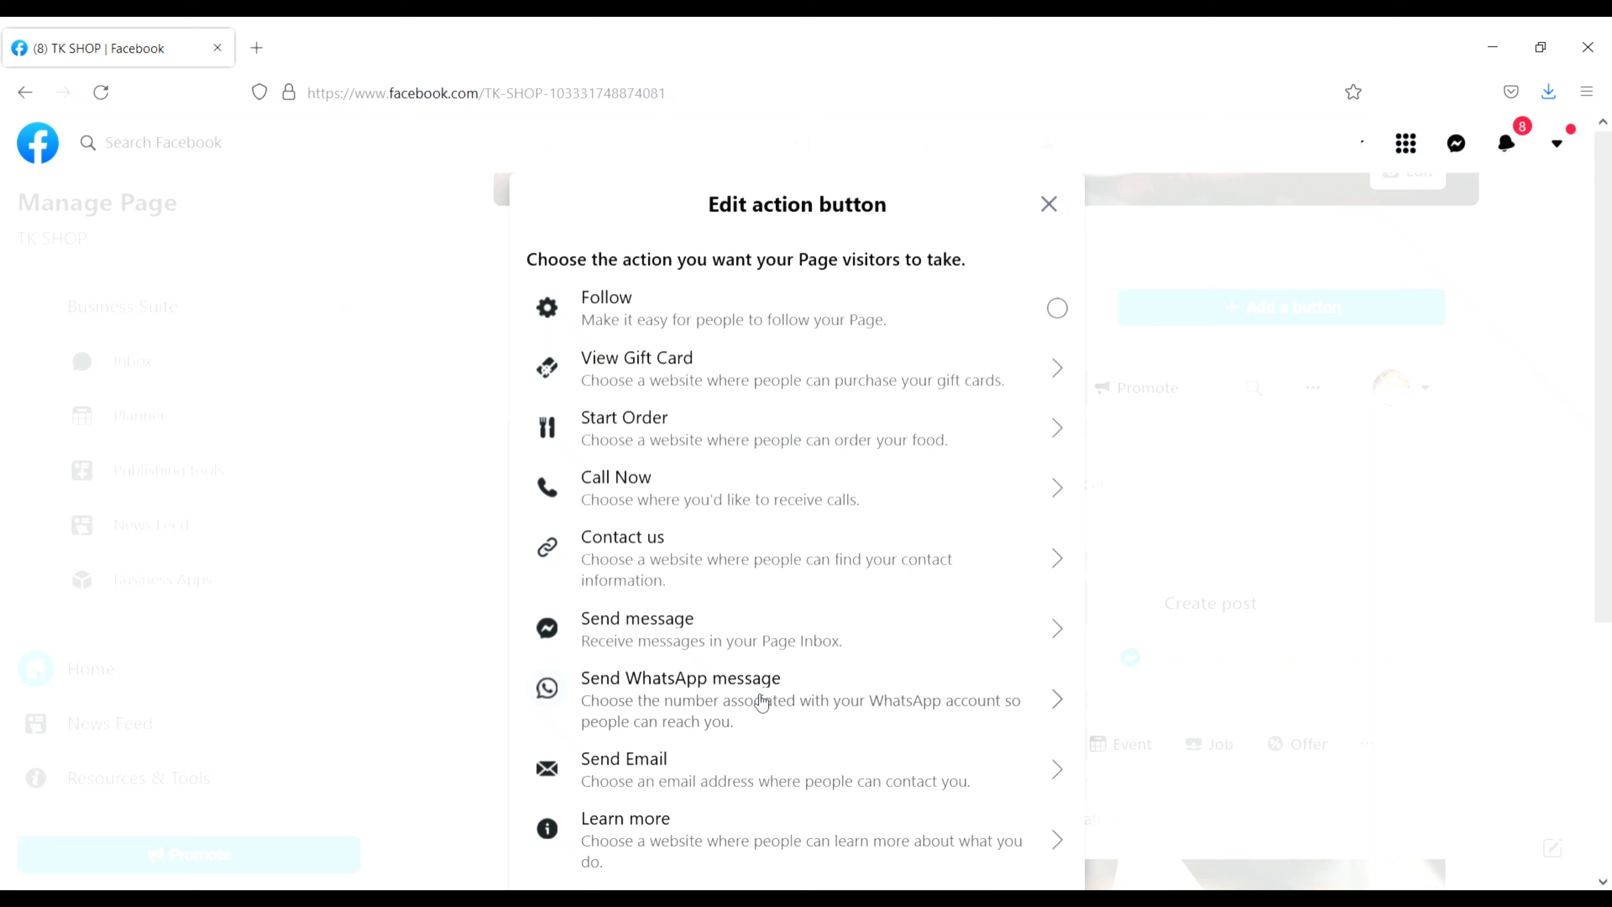
click(715, 493)
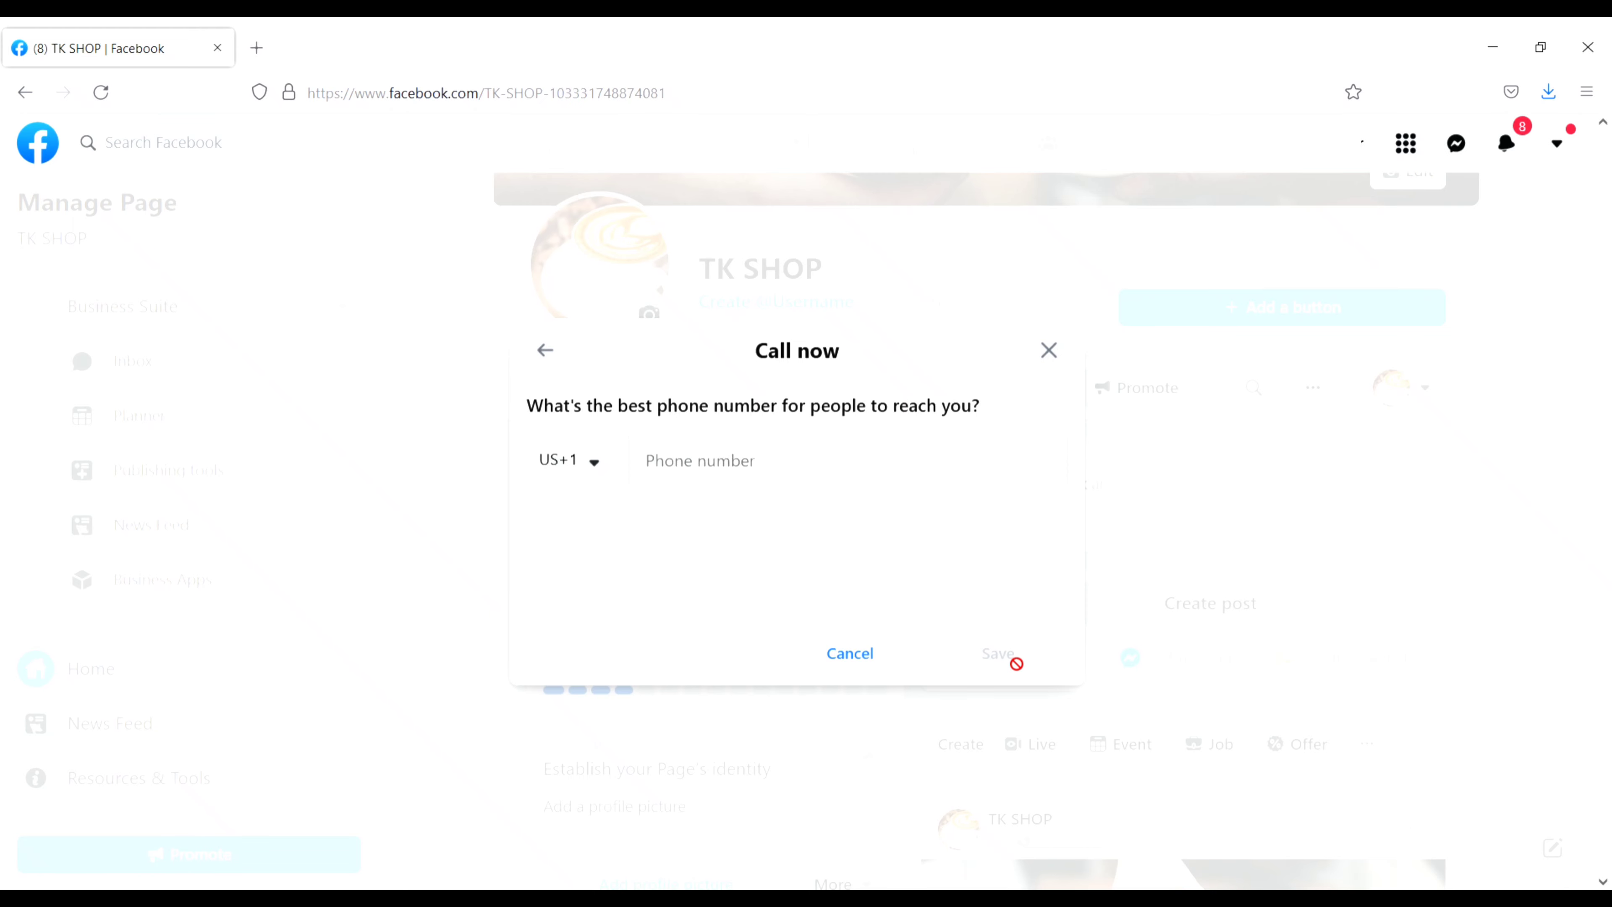
click(1048, 350)
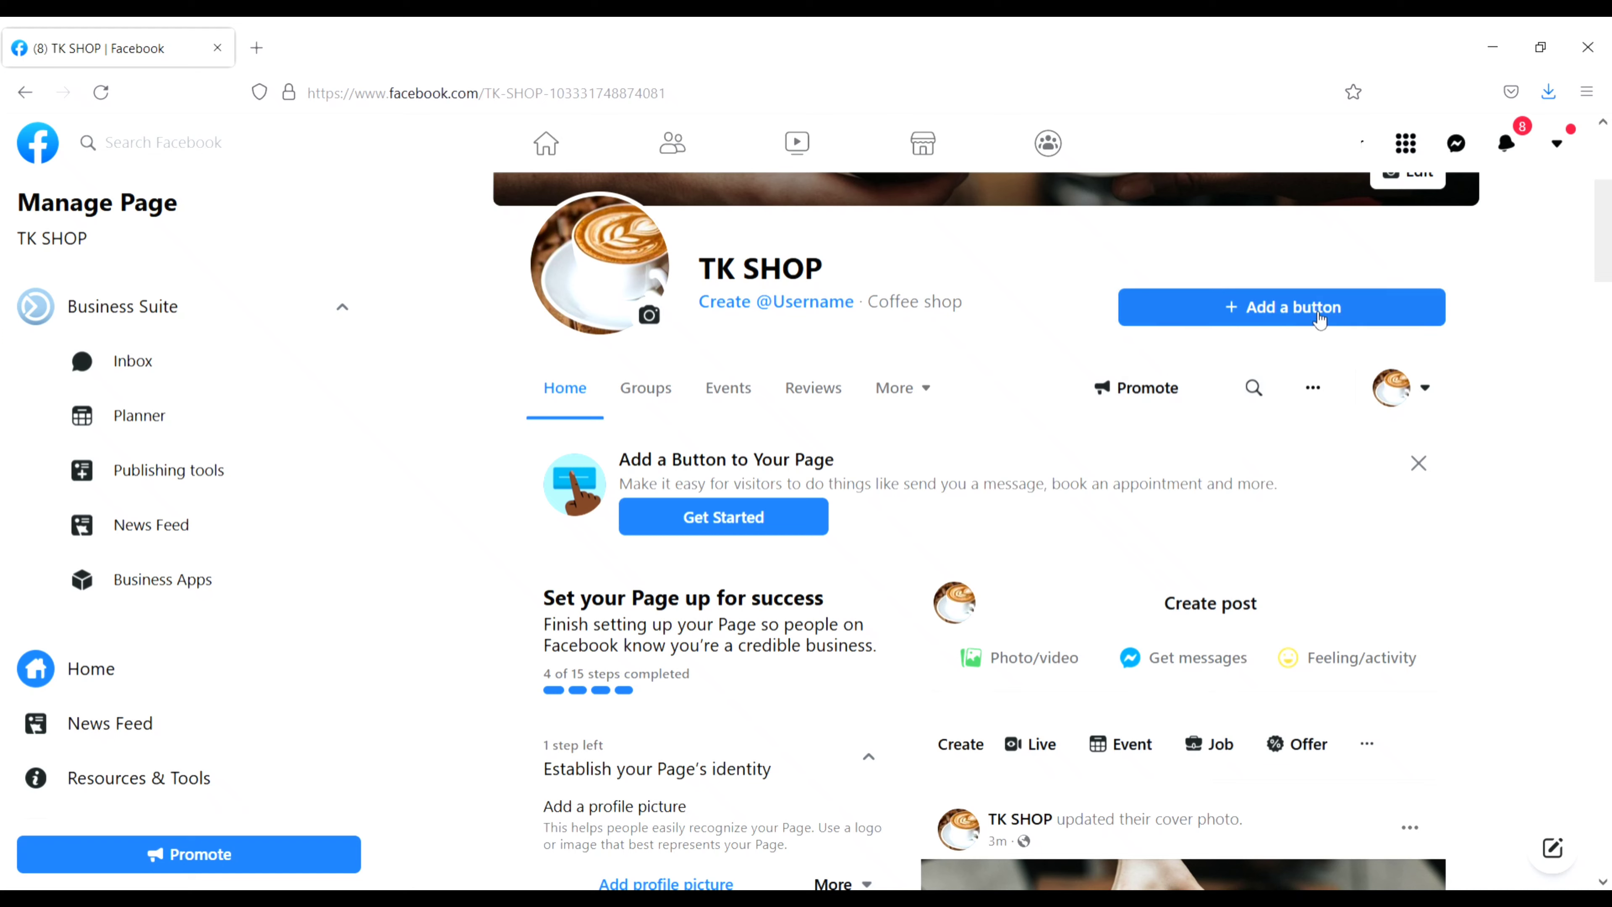
Step: Examine the Send Email action button's email address setup and close it without saving
click(1226, 313)
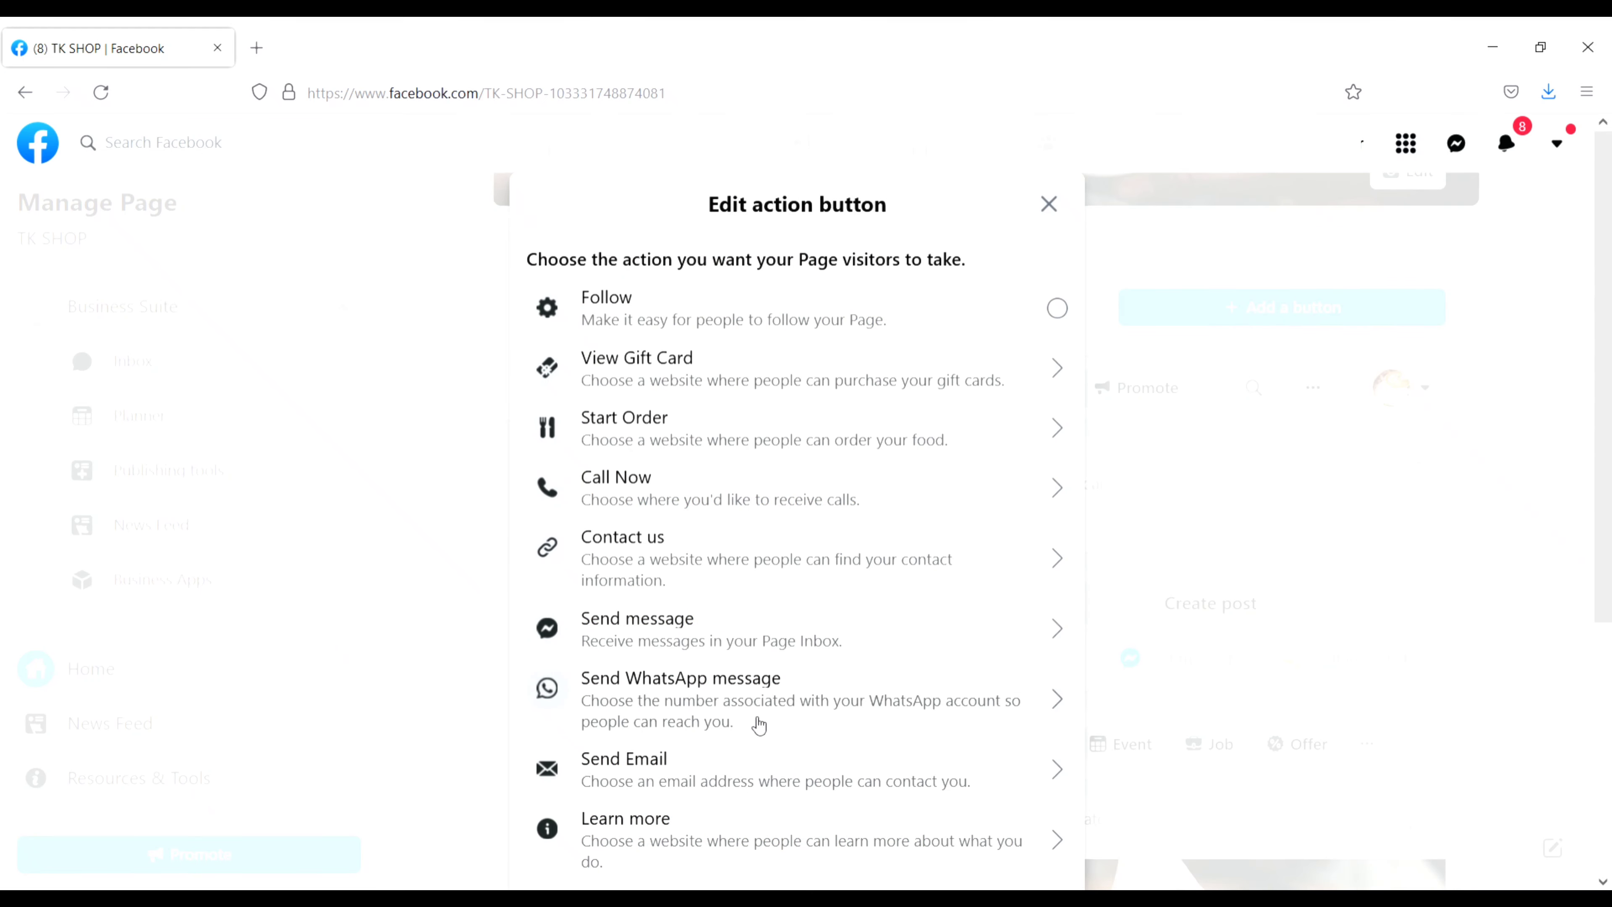
click(670, 766)
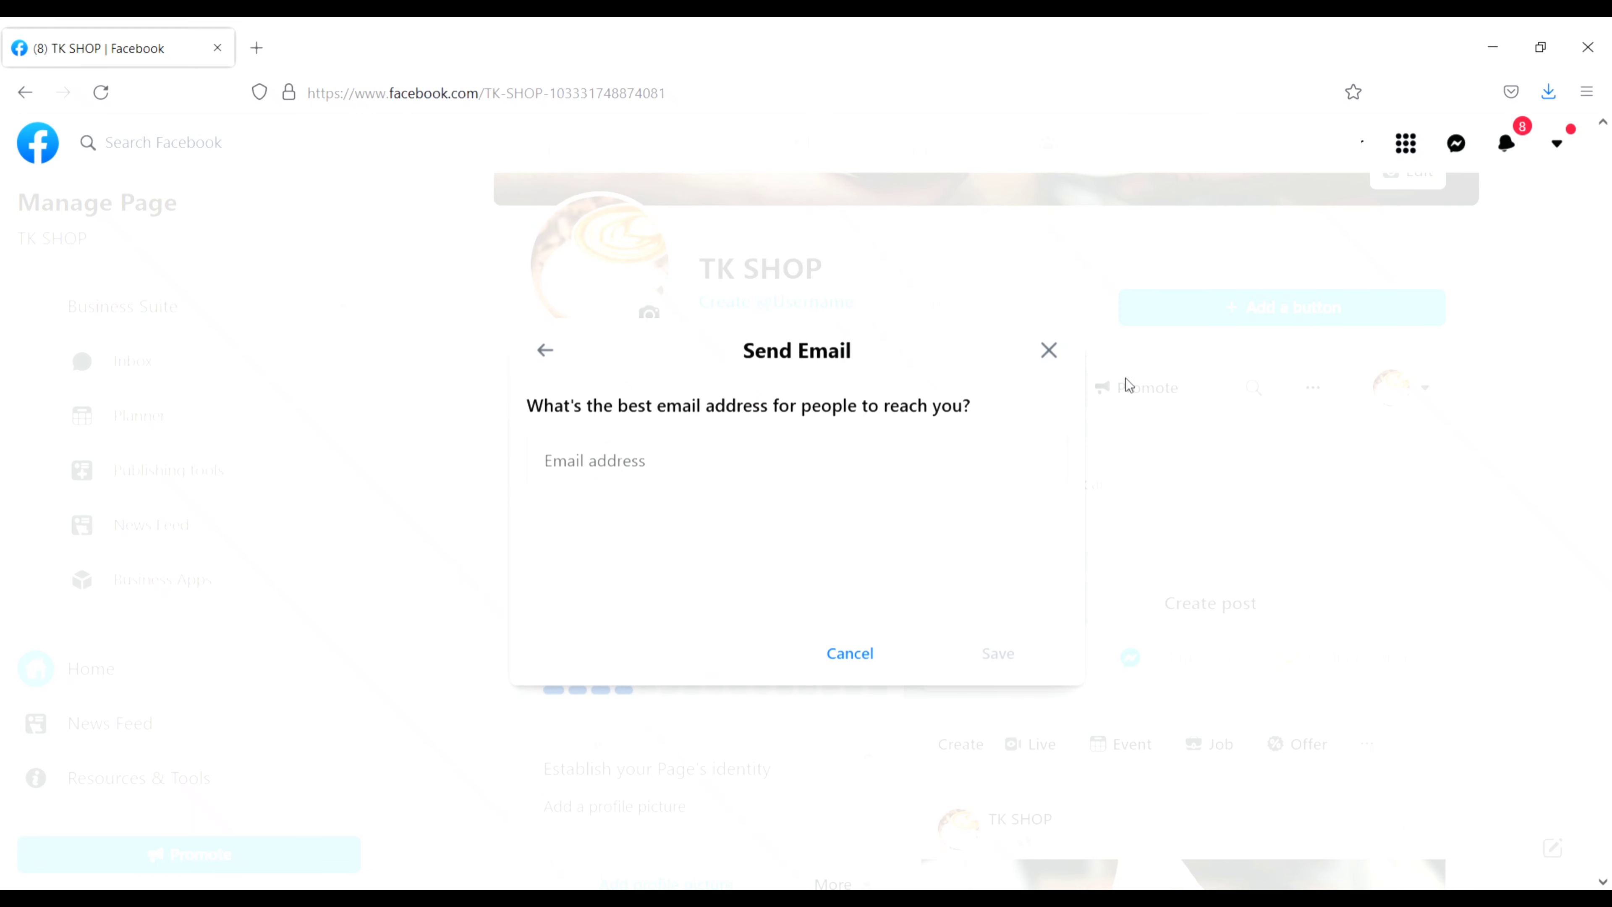
click(1063, 357)
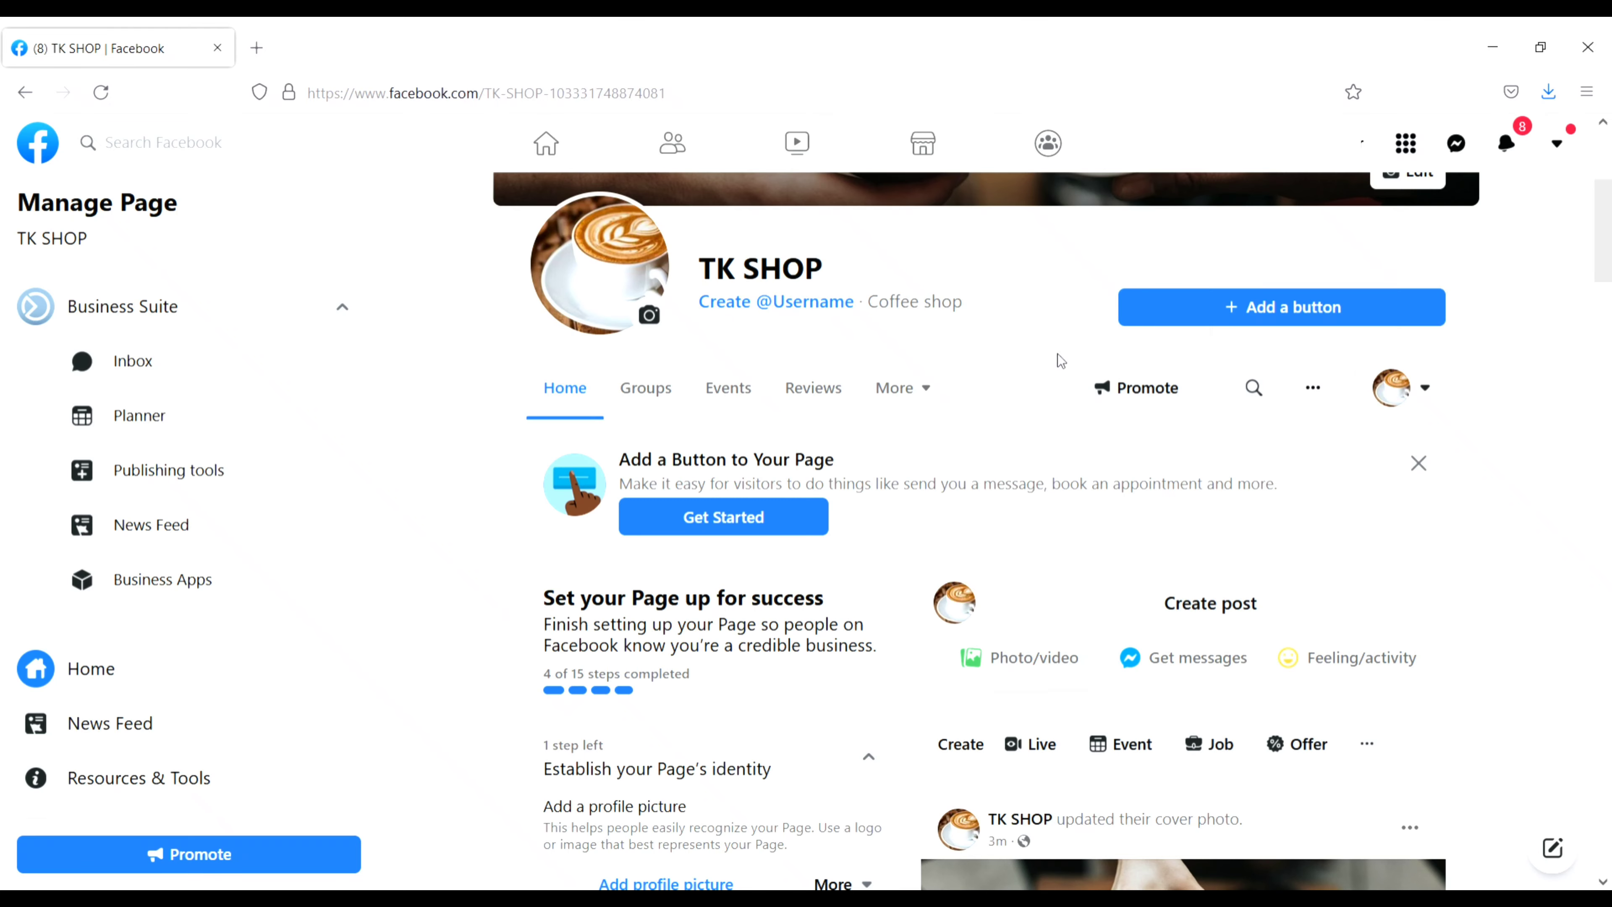
Step: Examine the Contact us action button's website setup and close it without saving
click(1203, 314)
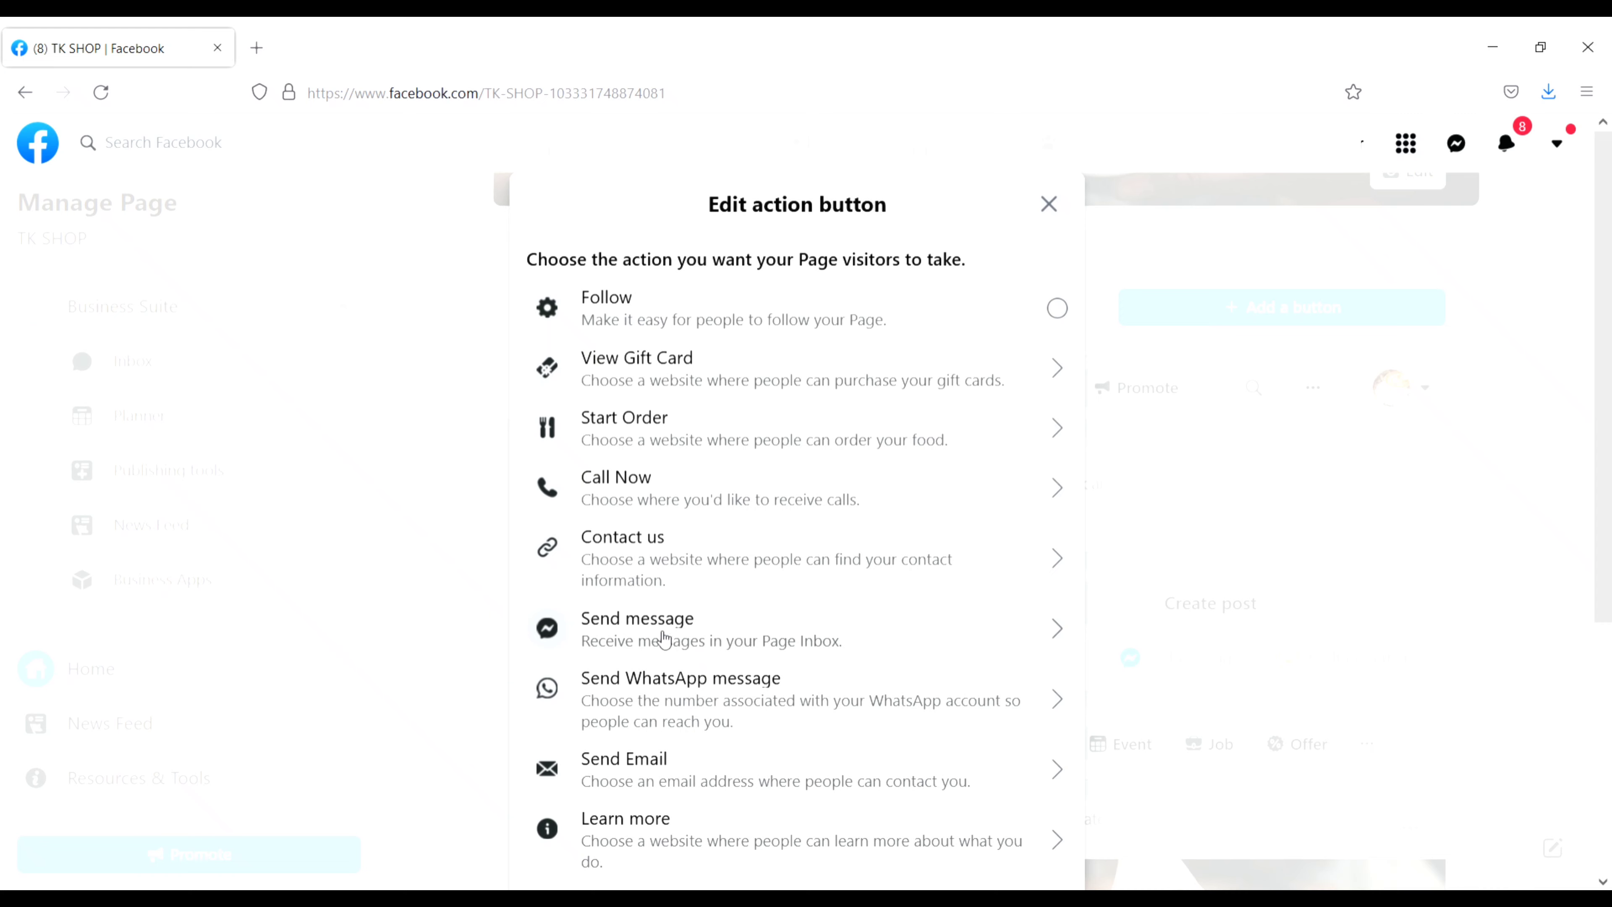
click(644, 560)
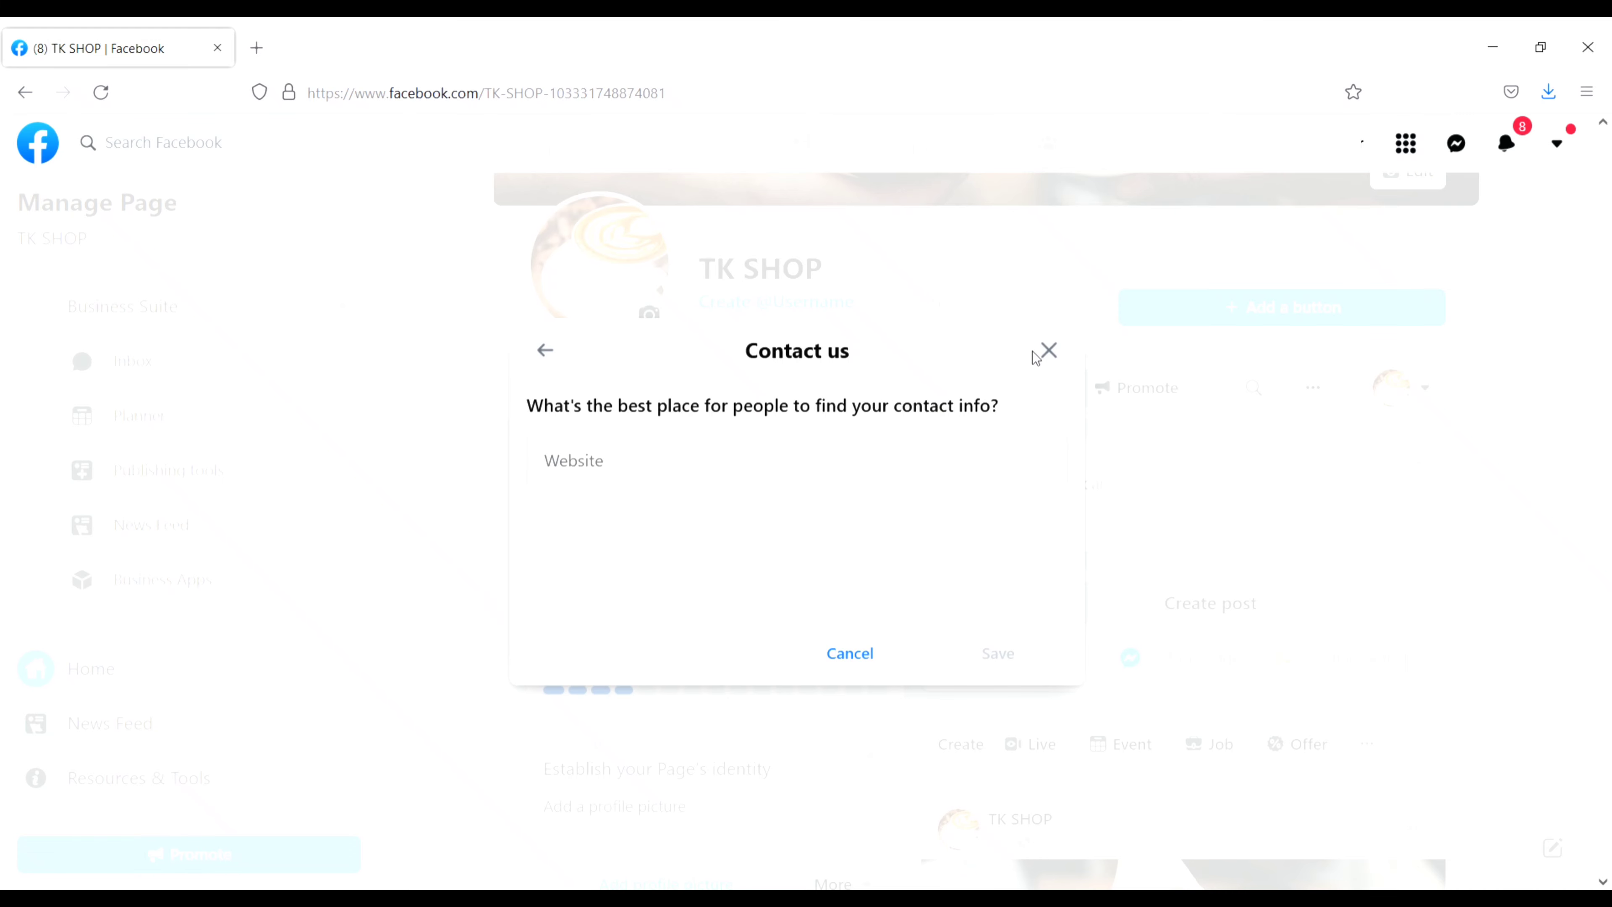
click(1048, 350)
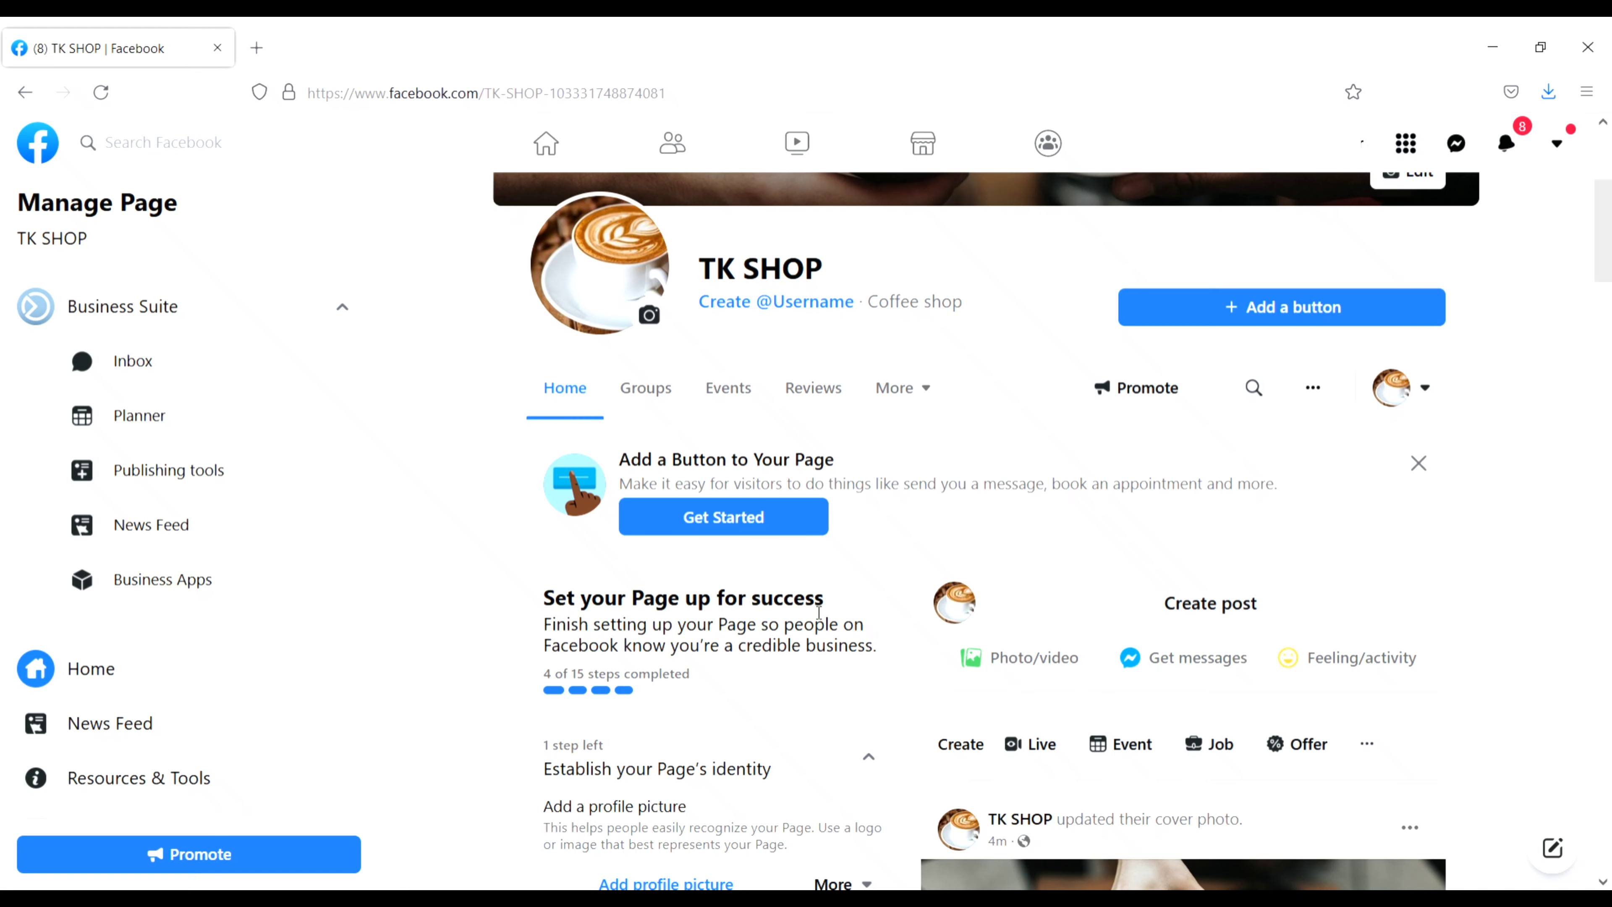
Step: Go through the Page's setup checklist and open the location info form under Provide info and preferences
drag(1598, 260, 1608, 293)
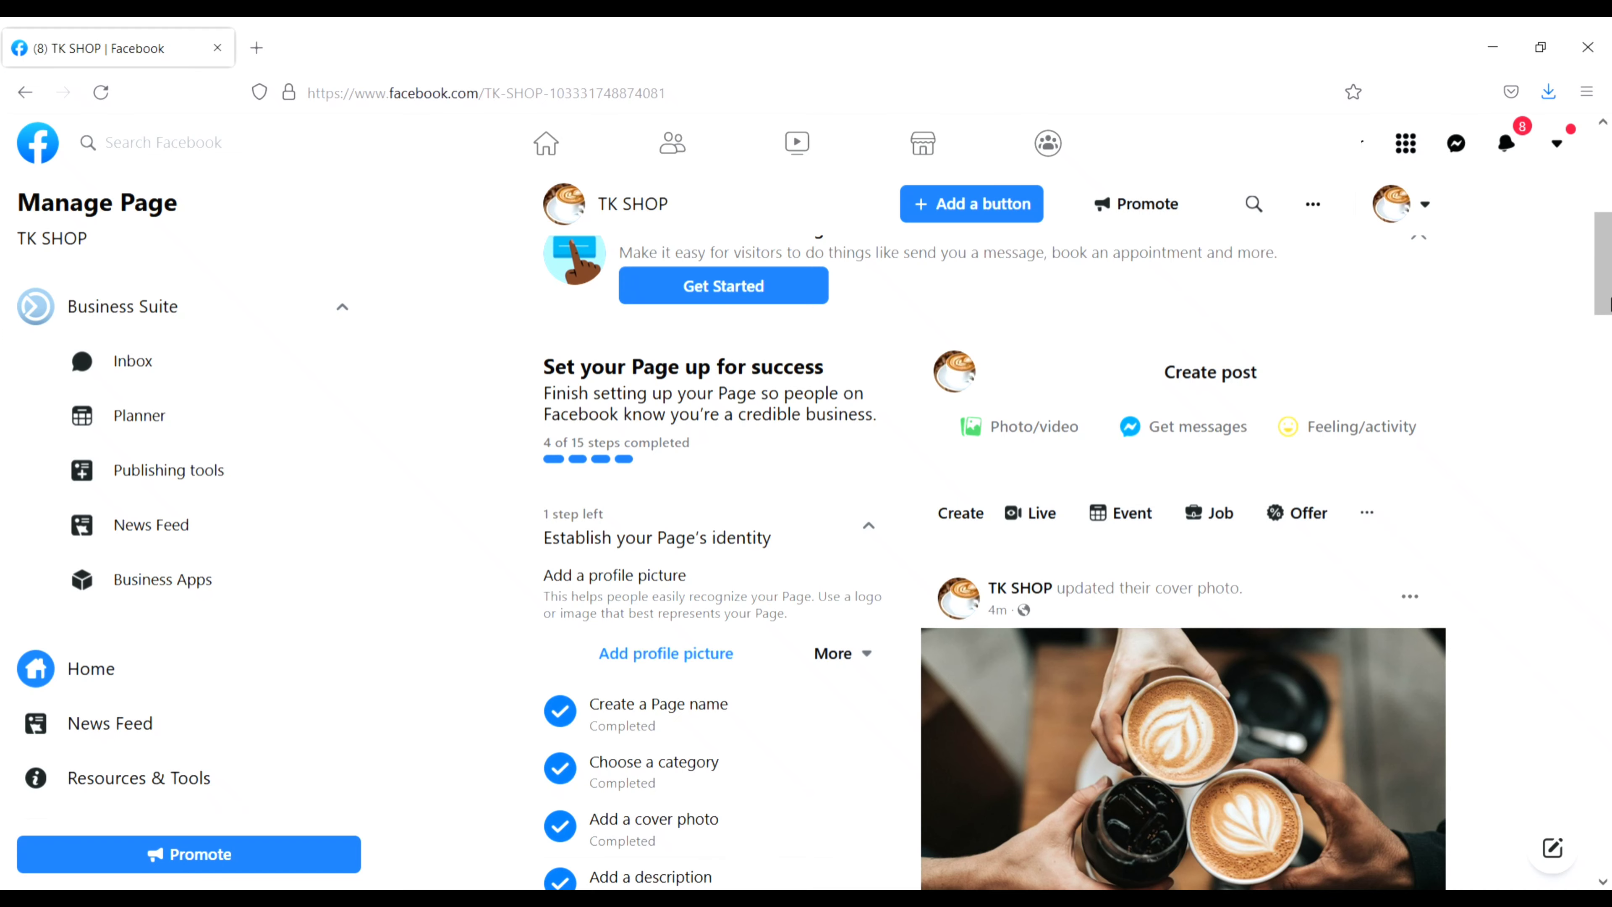
scroll(814, 432, down, 4)
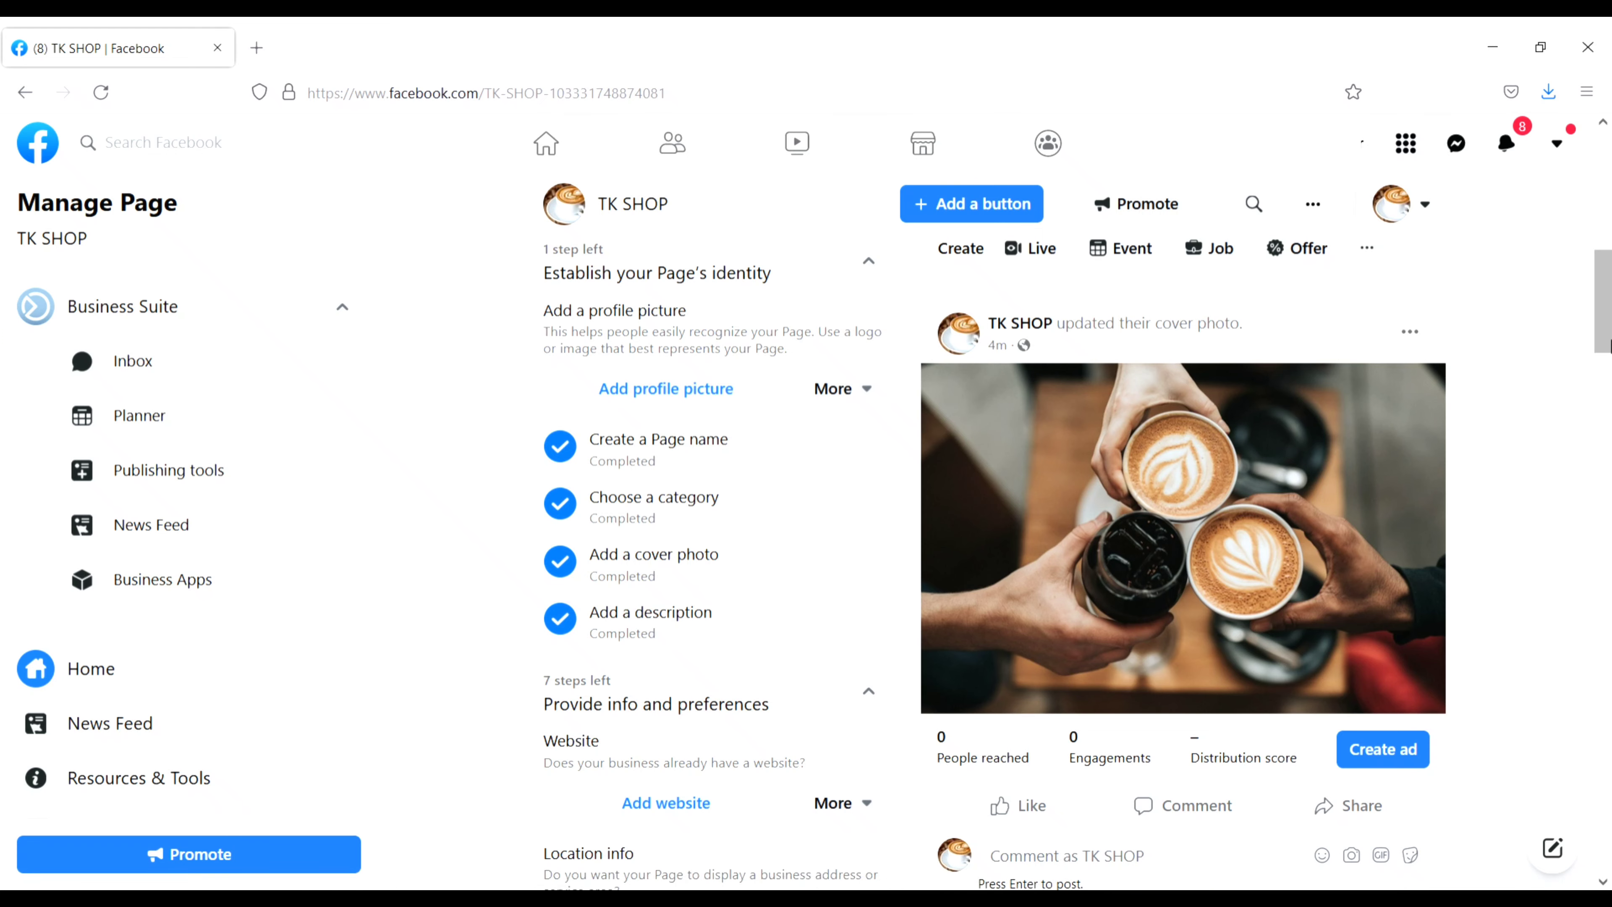
scroll(1605, 359, down, 3)
drag(1608, 361, 1608, 379)
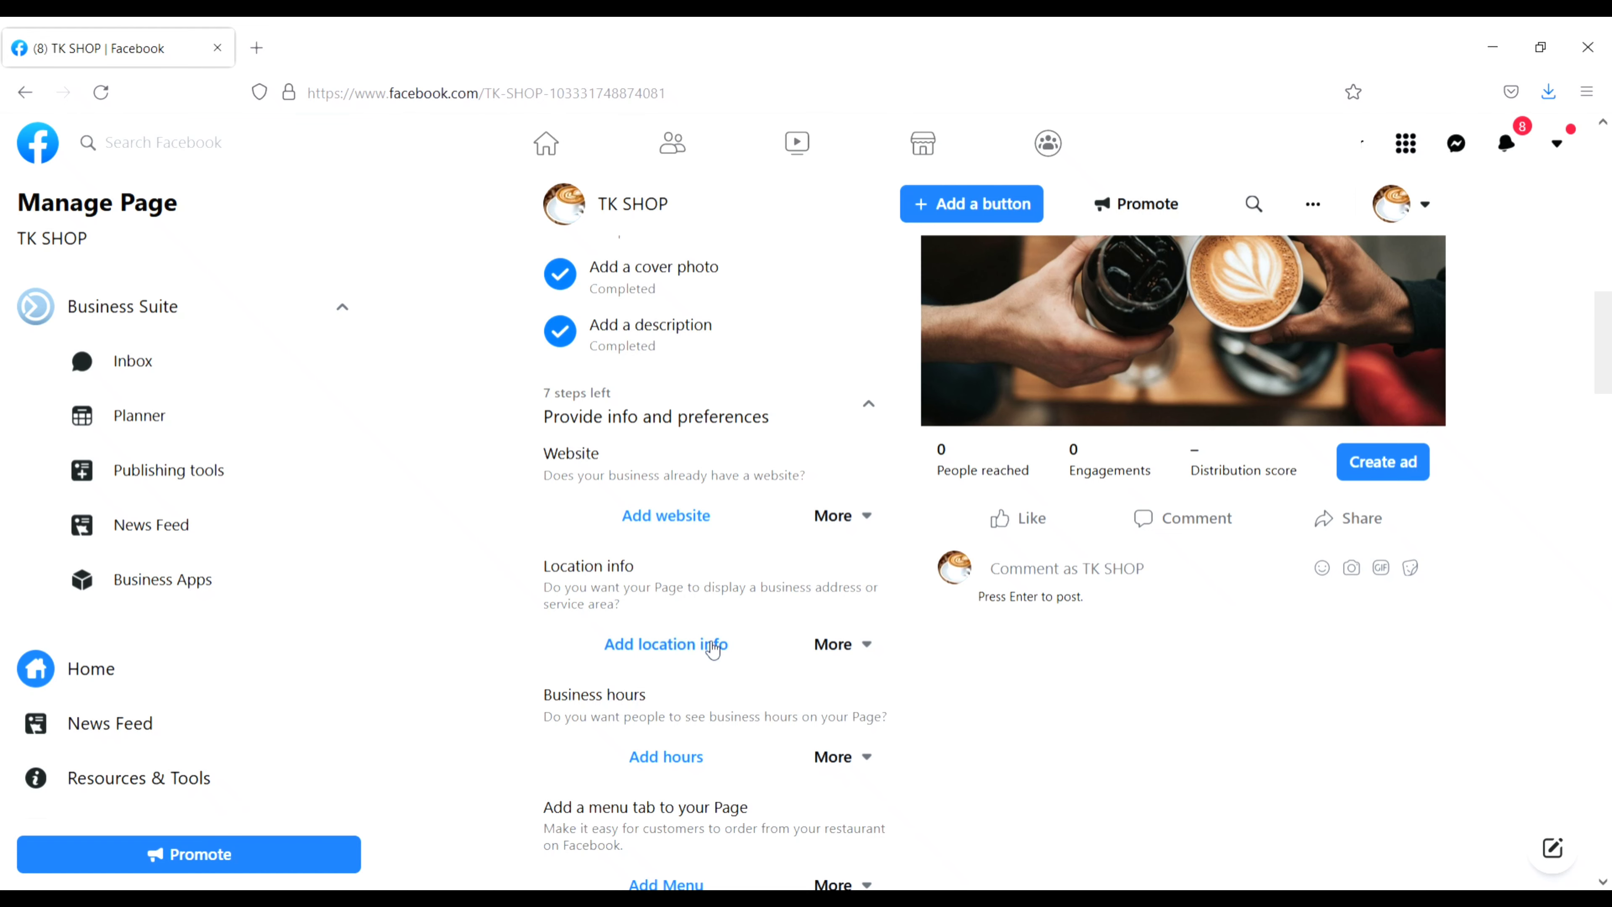
click(679, 660)
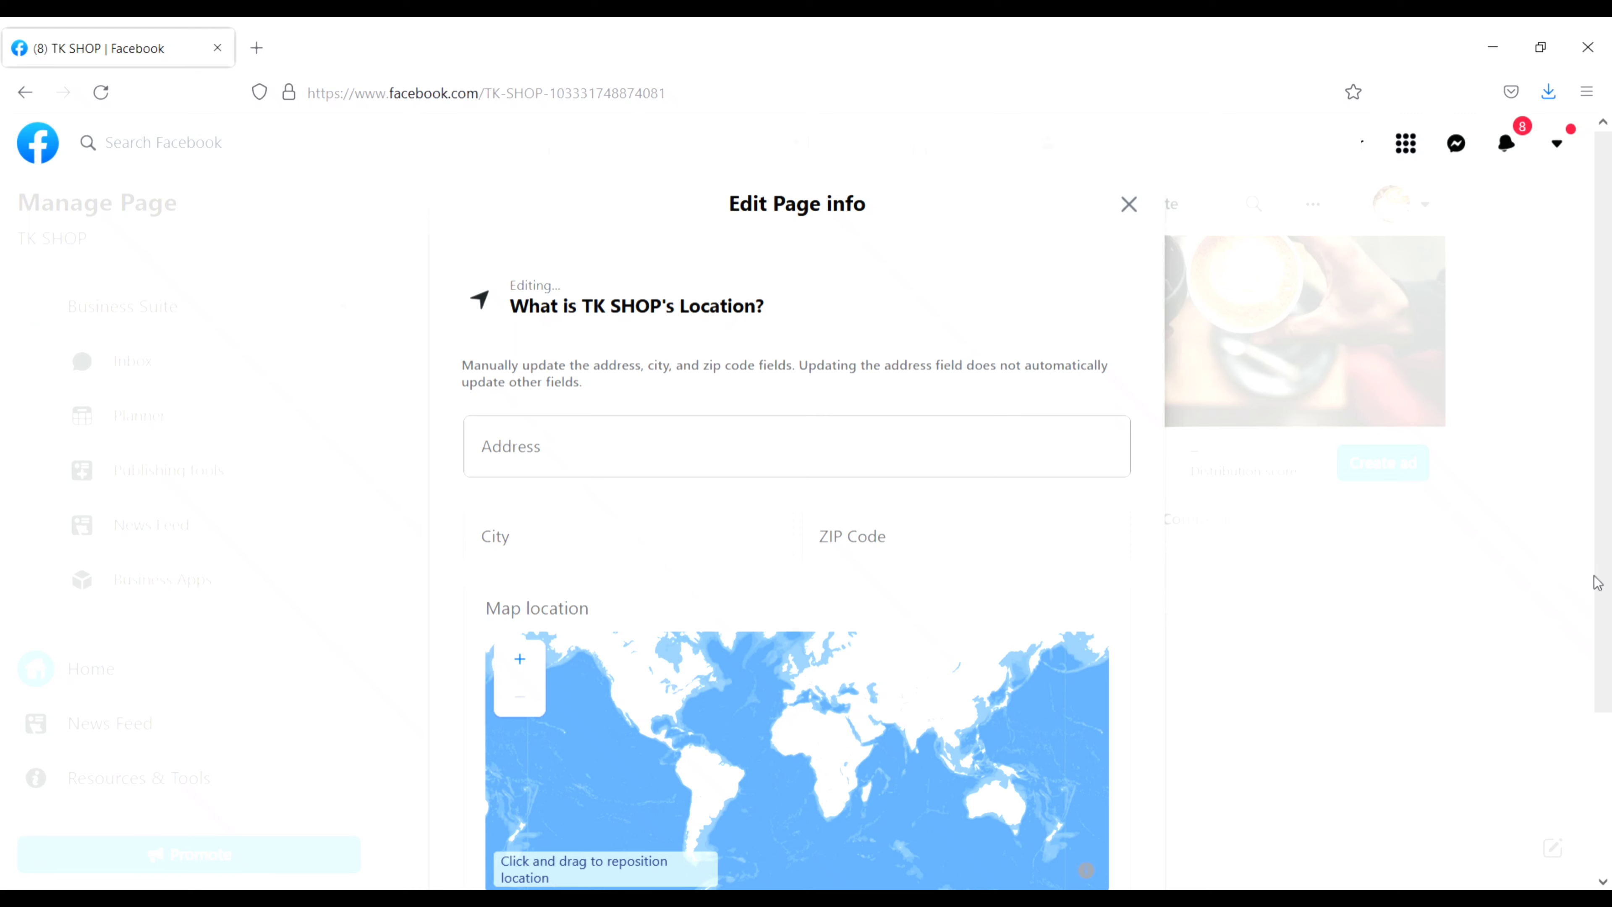
Step: Examine the location form's address fields and map, zooming in on northeastern Brazil, and close it without entering an address
scroll(1589, 581, down, 3)
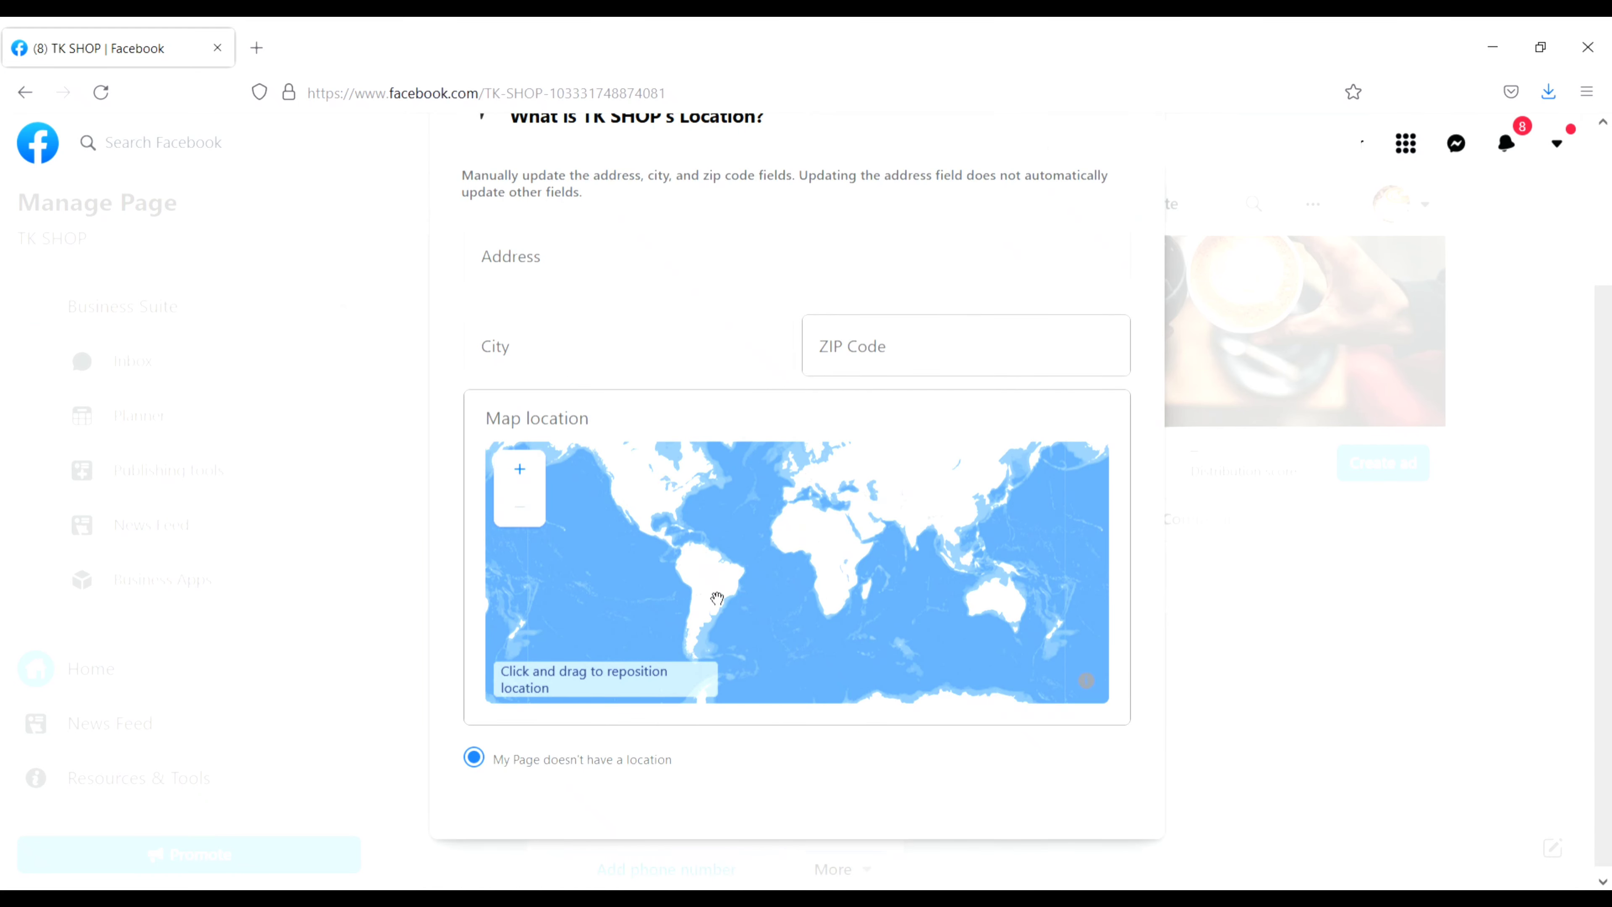
drag(716, 601, 730, 595)
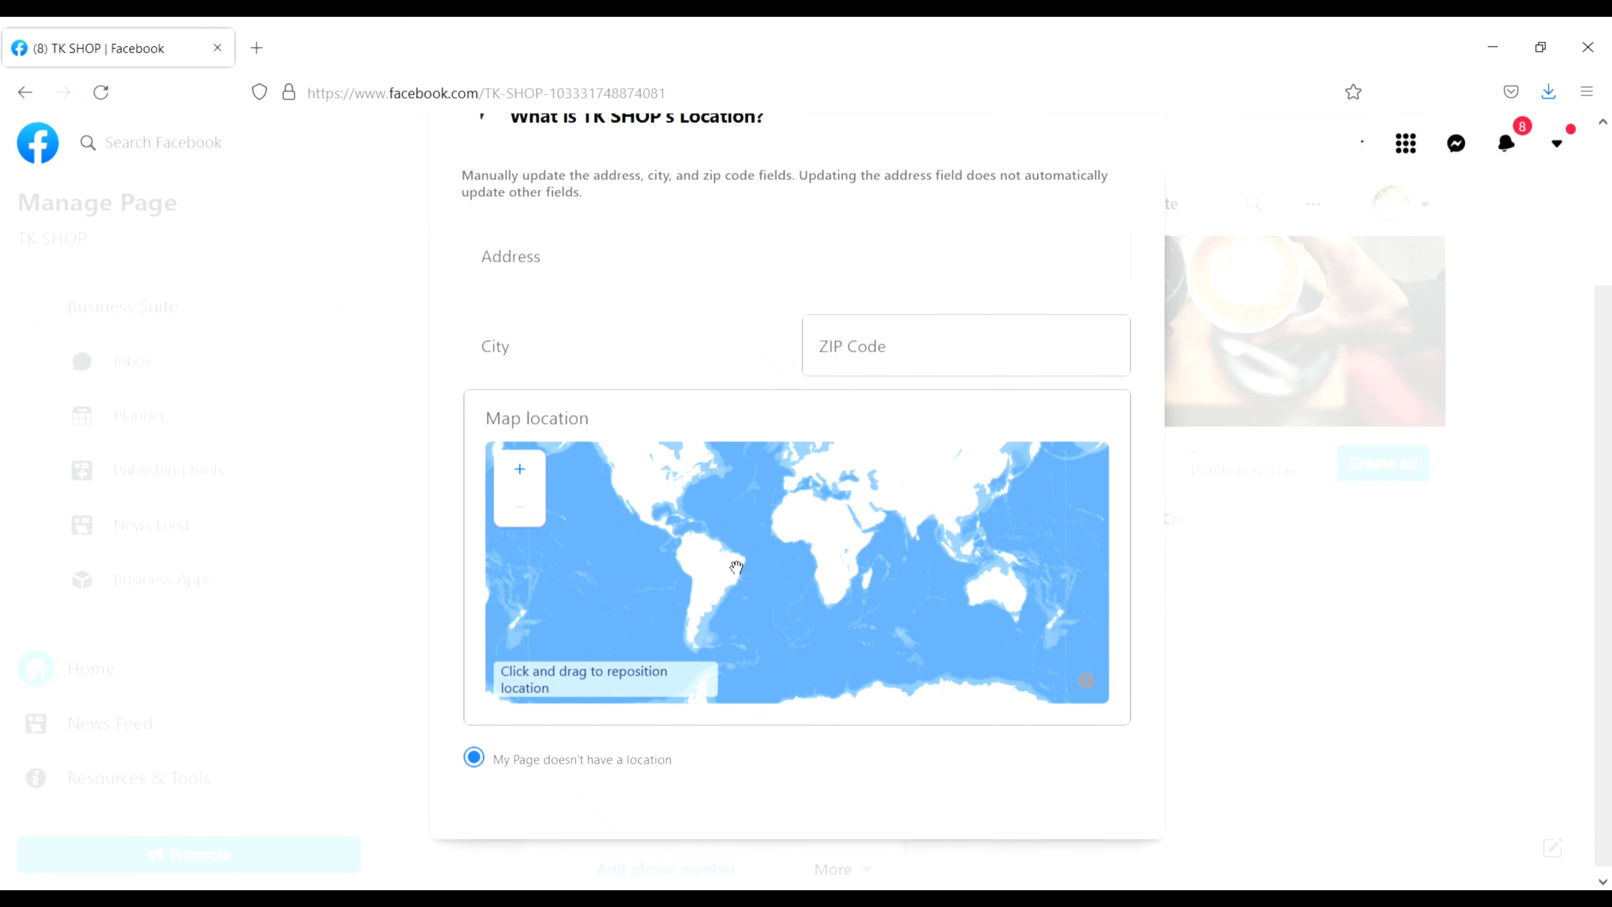
scroll(735, 567, up, 4)
scroll(736, 567, up, 3)
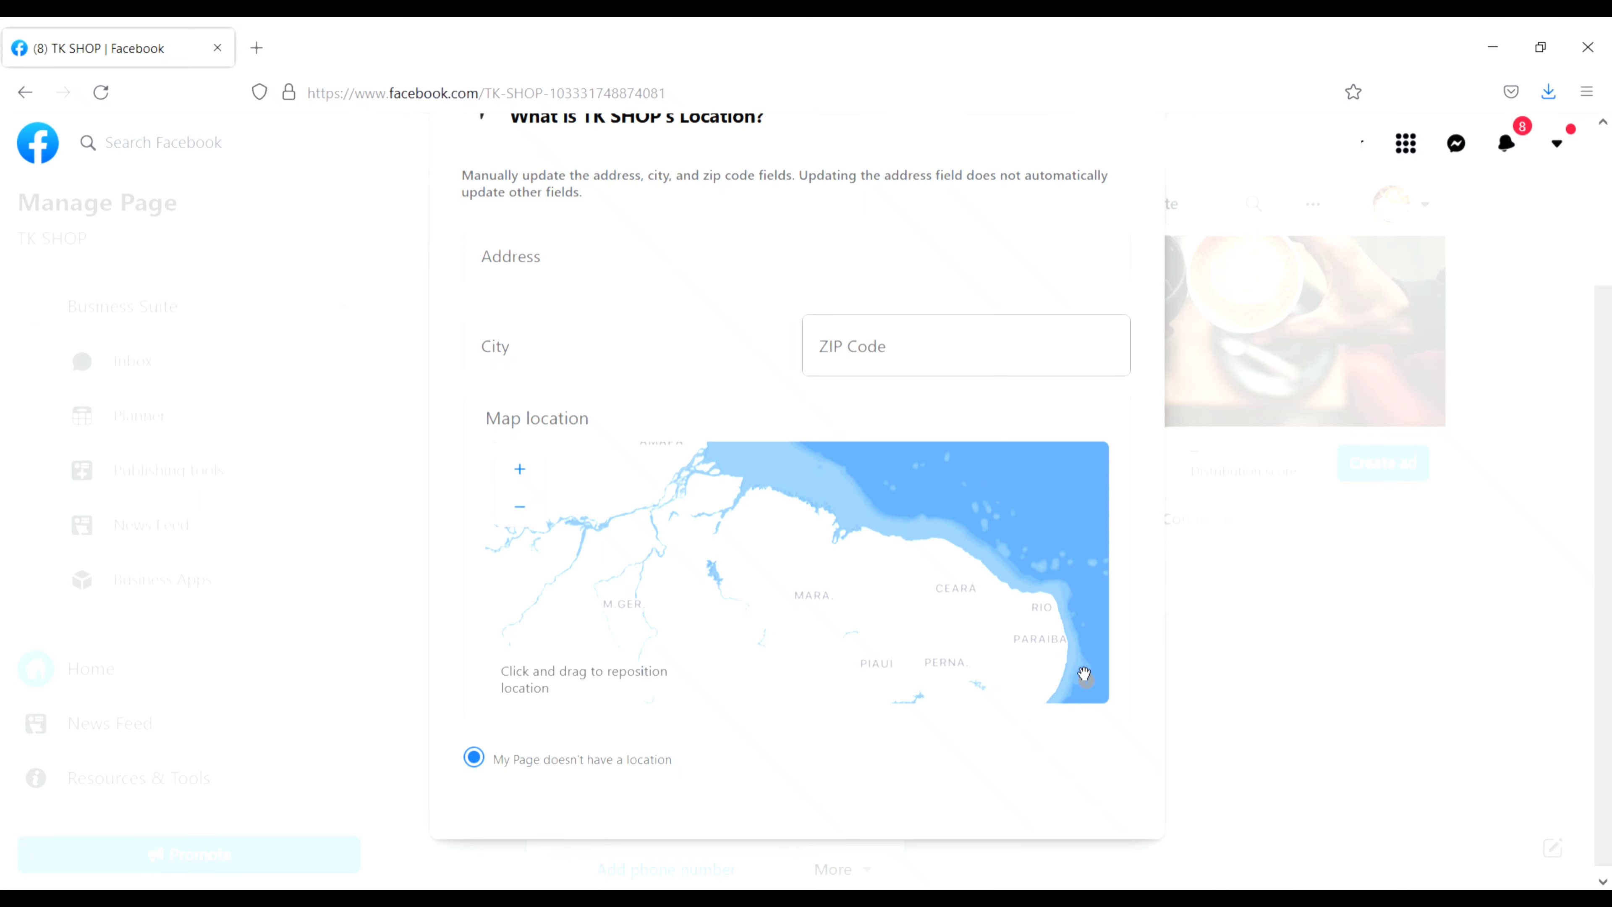
key(ctrl+a)
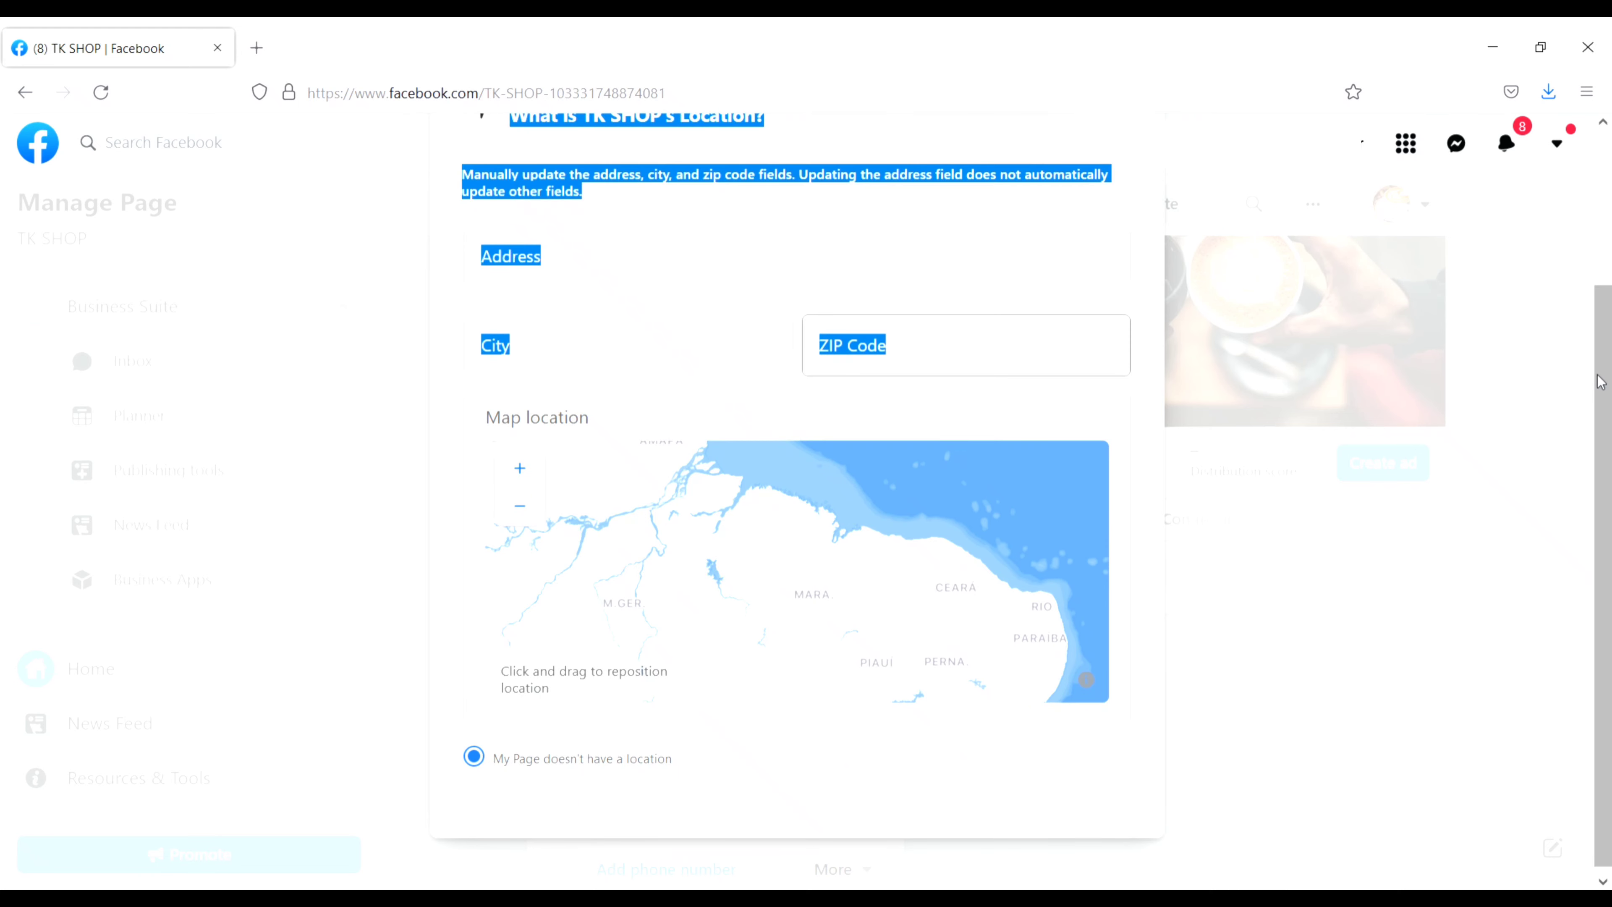
drag(1600, 381, 1604, 113)
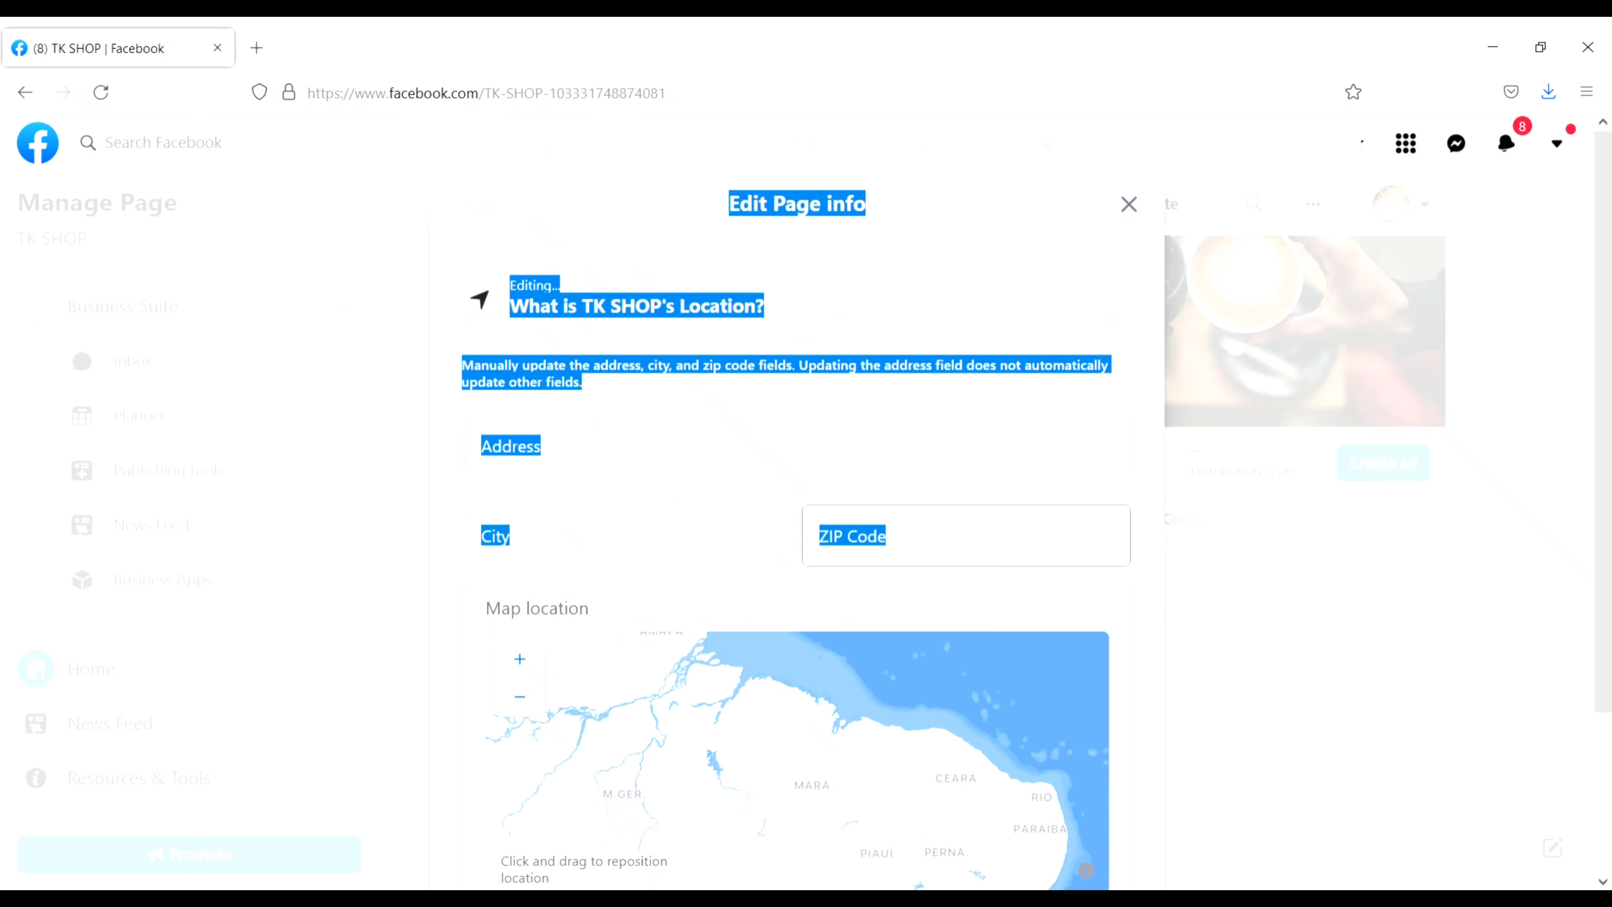
click(1129, 205)
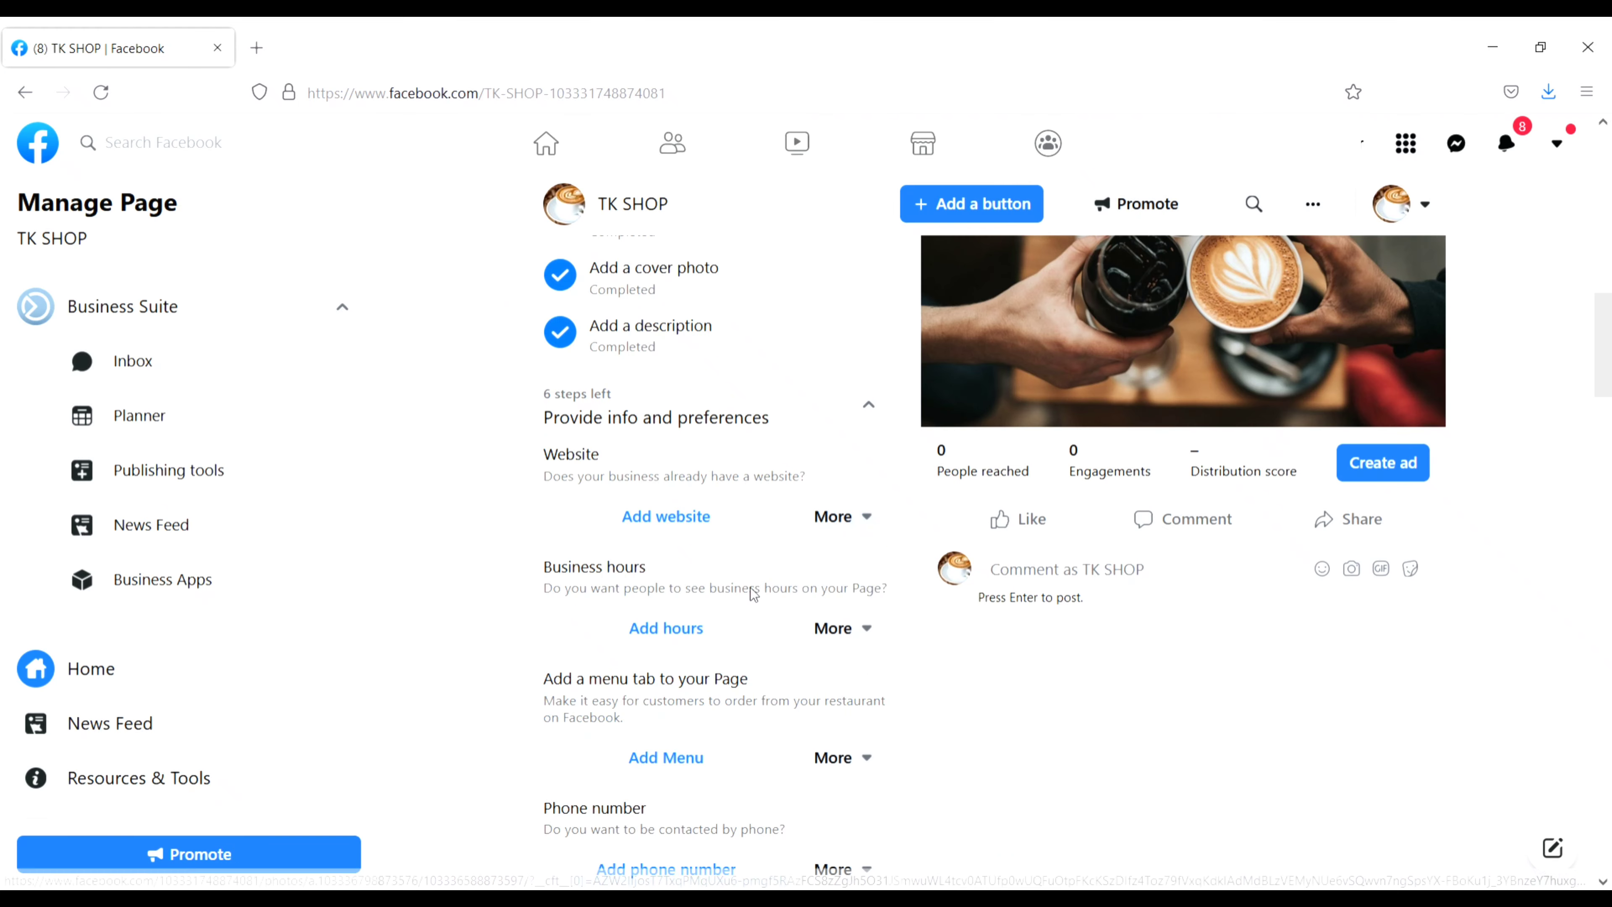
Step: Open the Page's business hours for editing and choose Open on selected hours
click(658, 635)
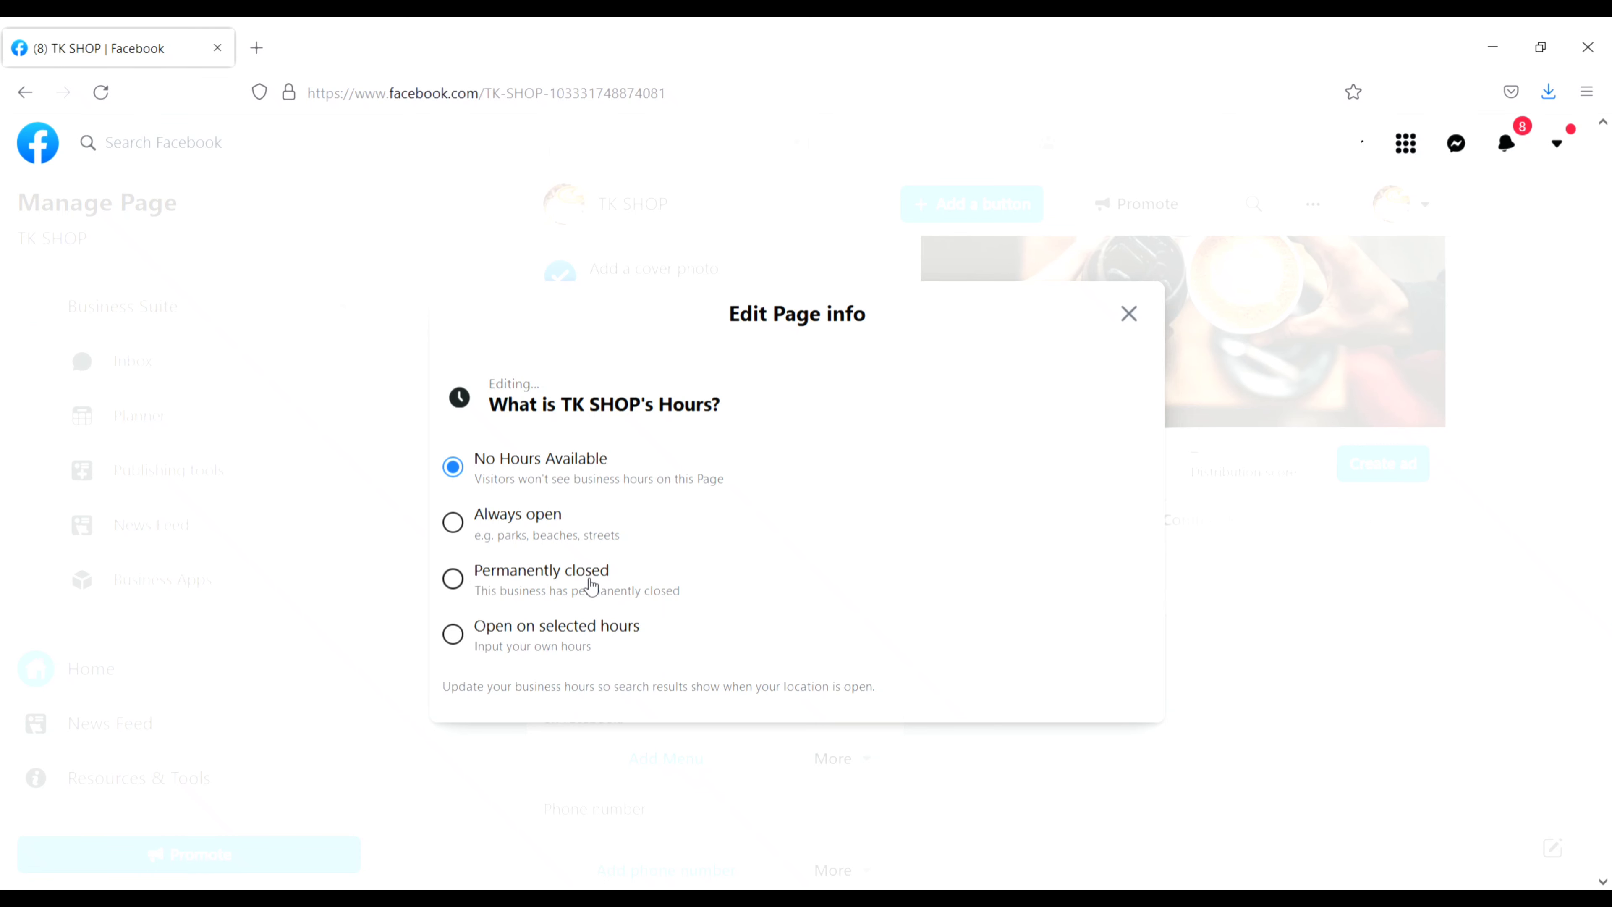
triple_click(659, 590)
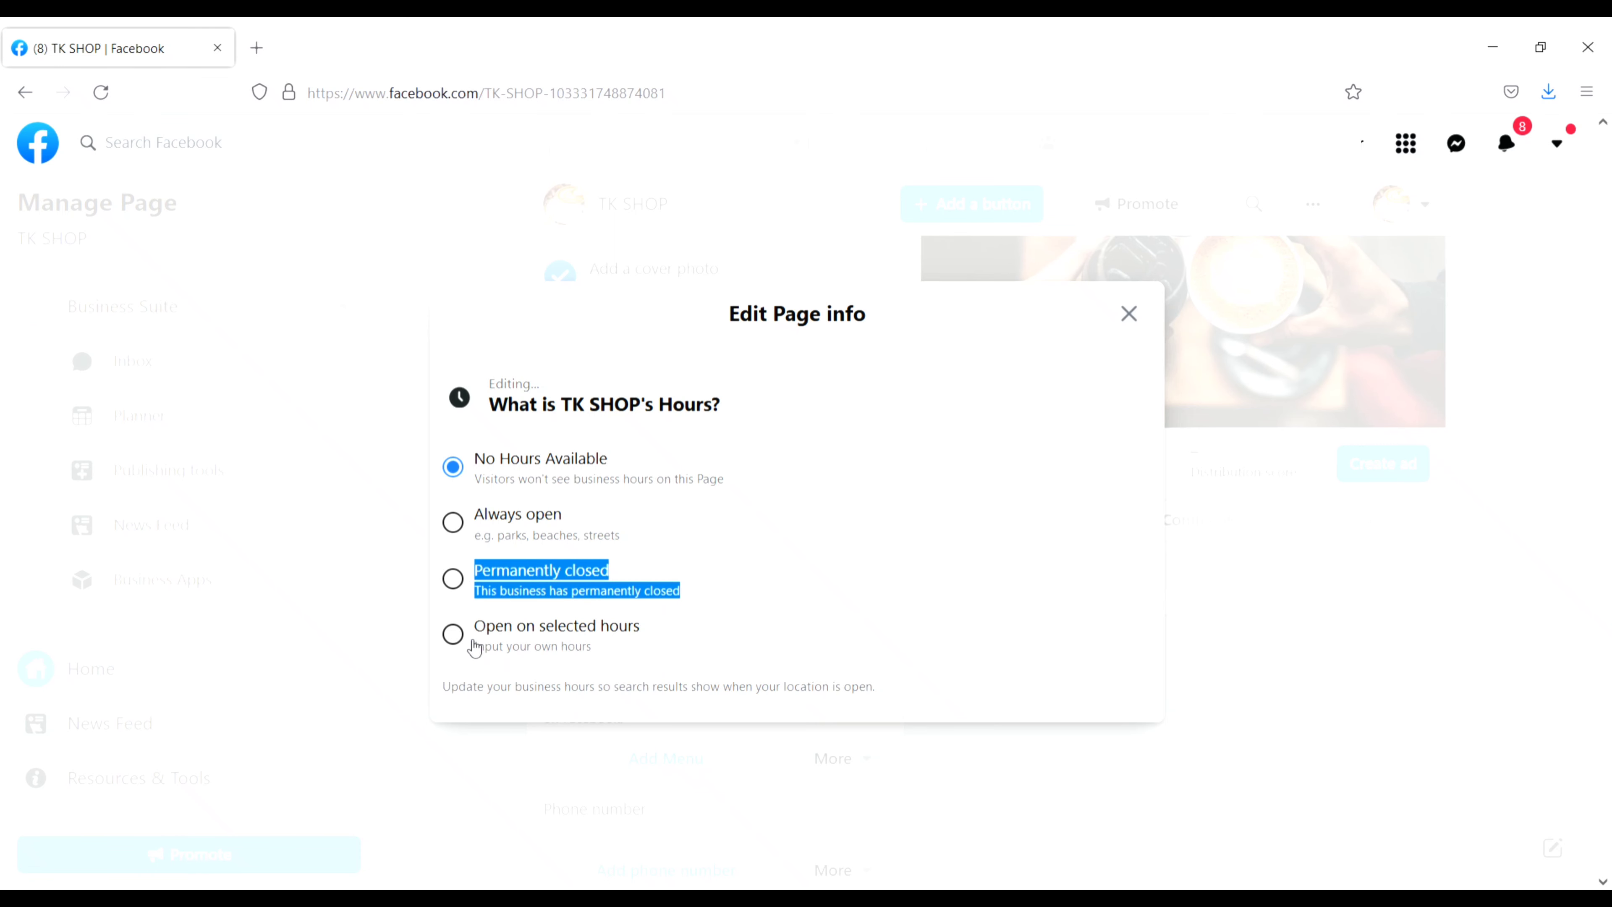
click(662, 648)
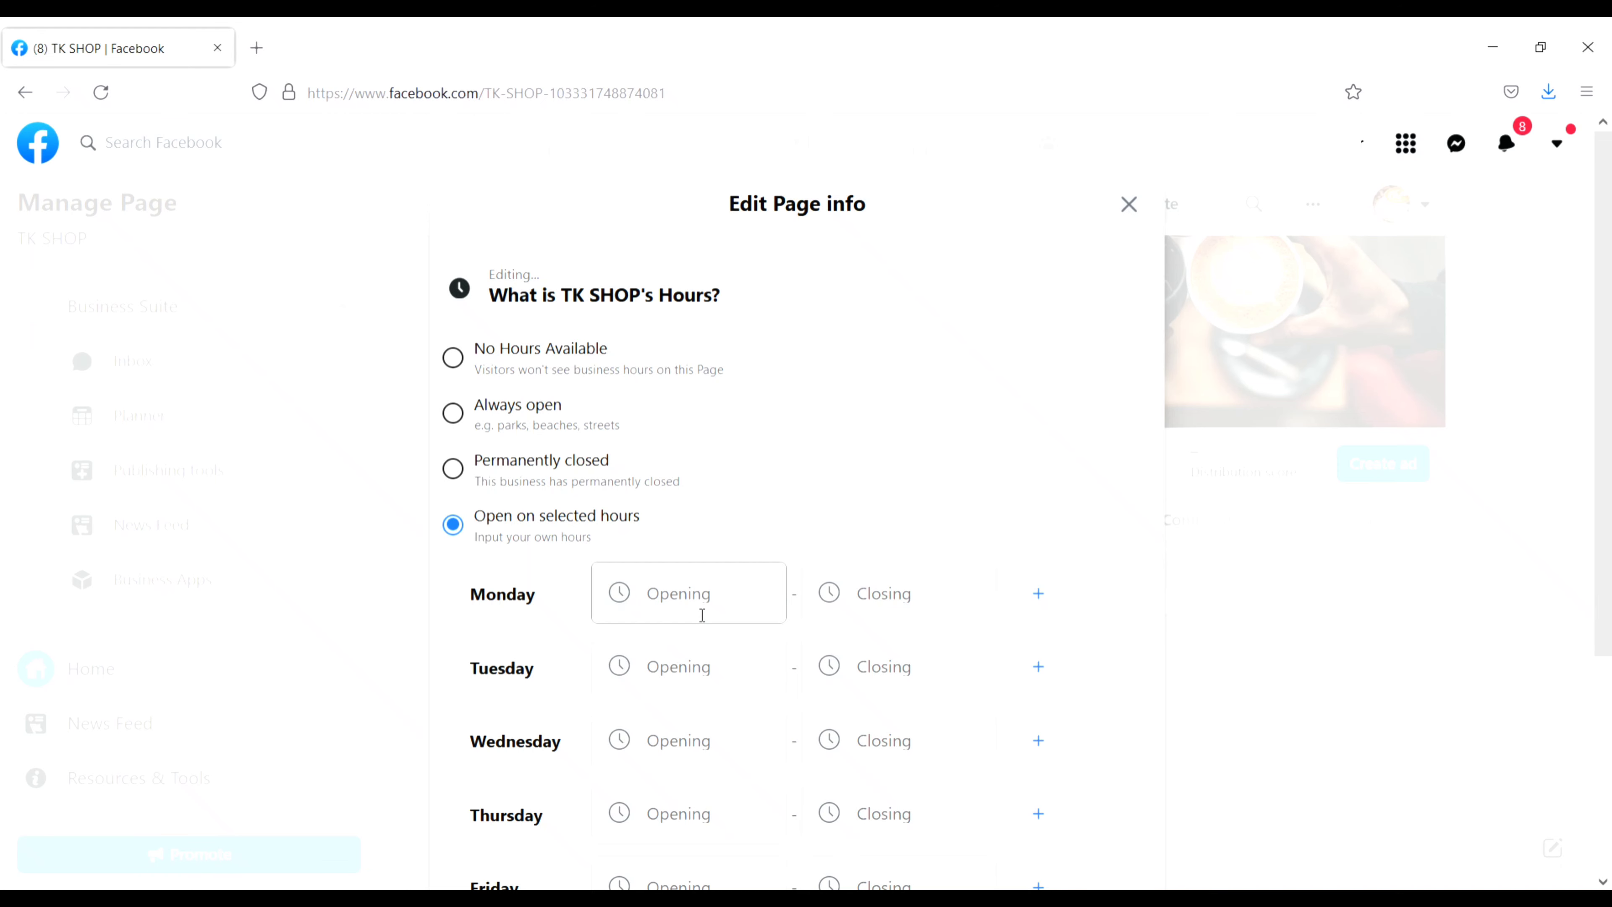
Step: Look through Wednesday's available opening times, set its opening time to 1:30 AM, and open its closing time for selection
click(689, 759)
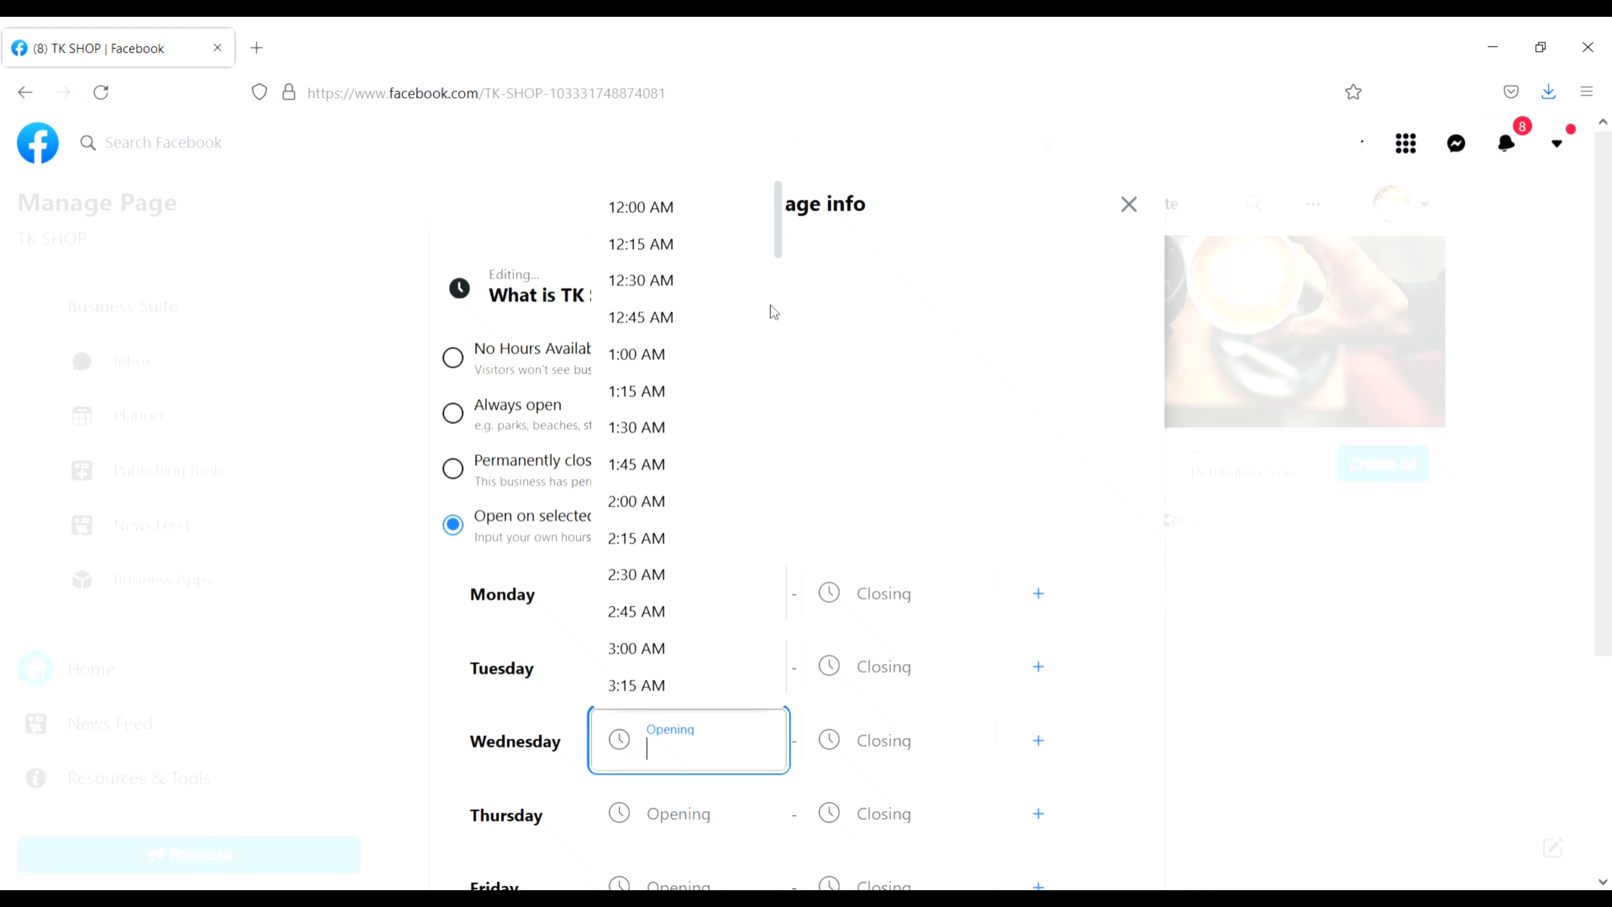
drag(779, 252, 783, 654)
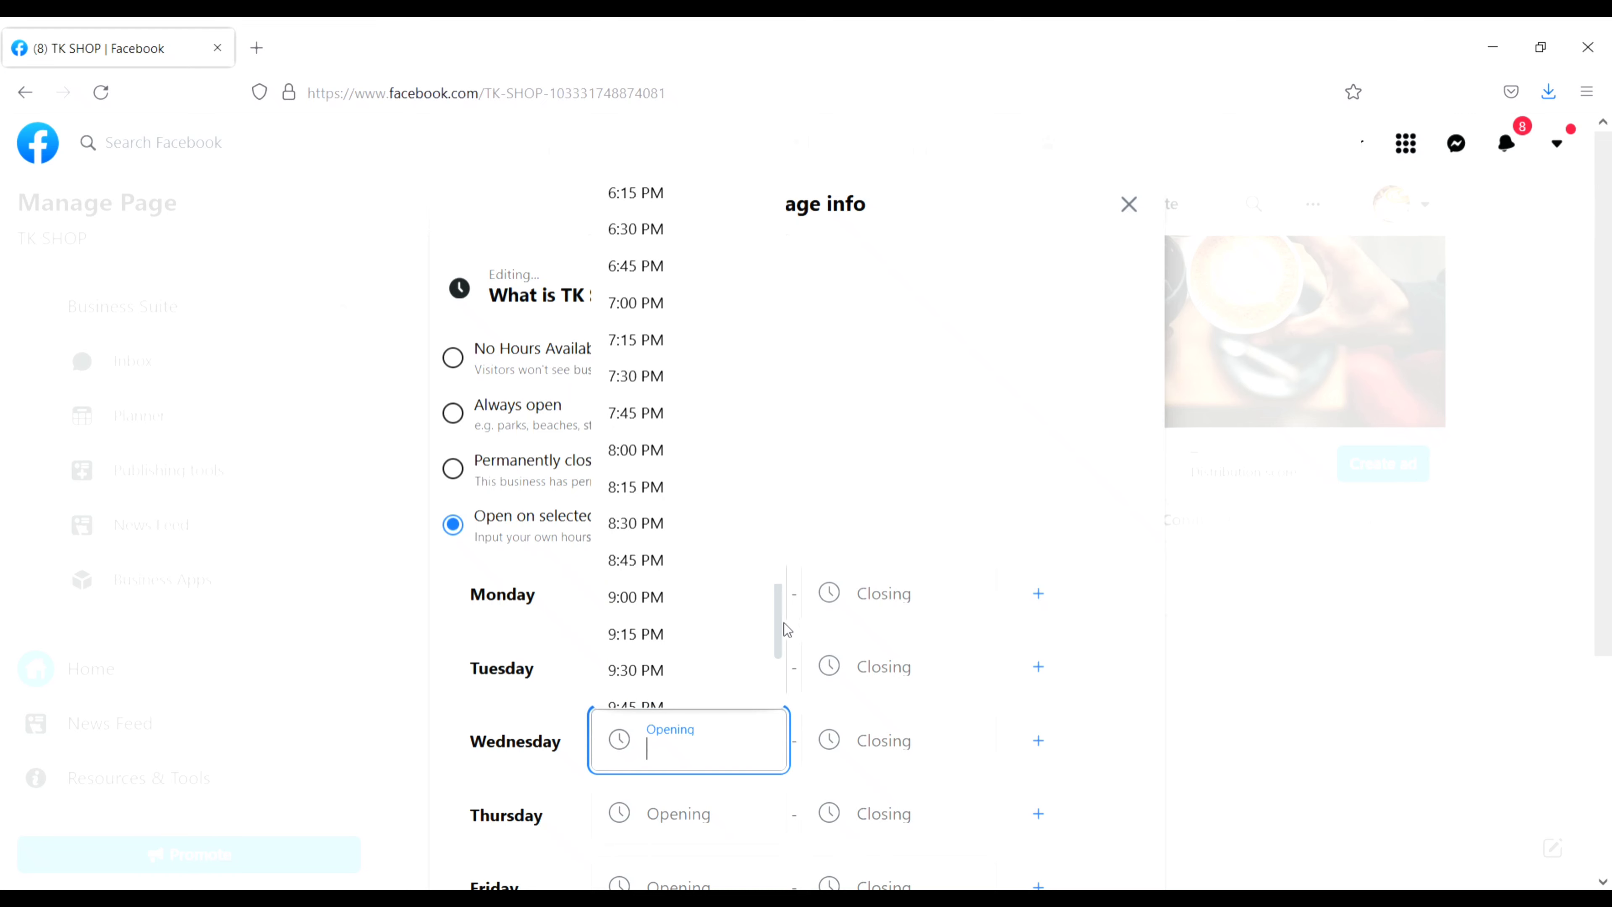
drag(787, 628, 785, 220)
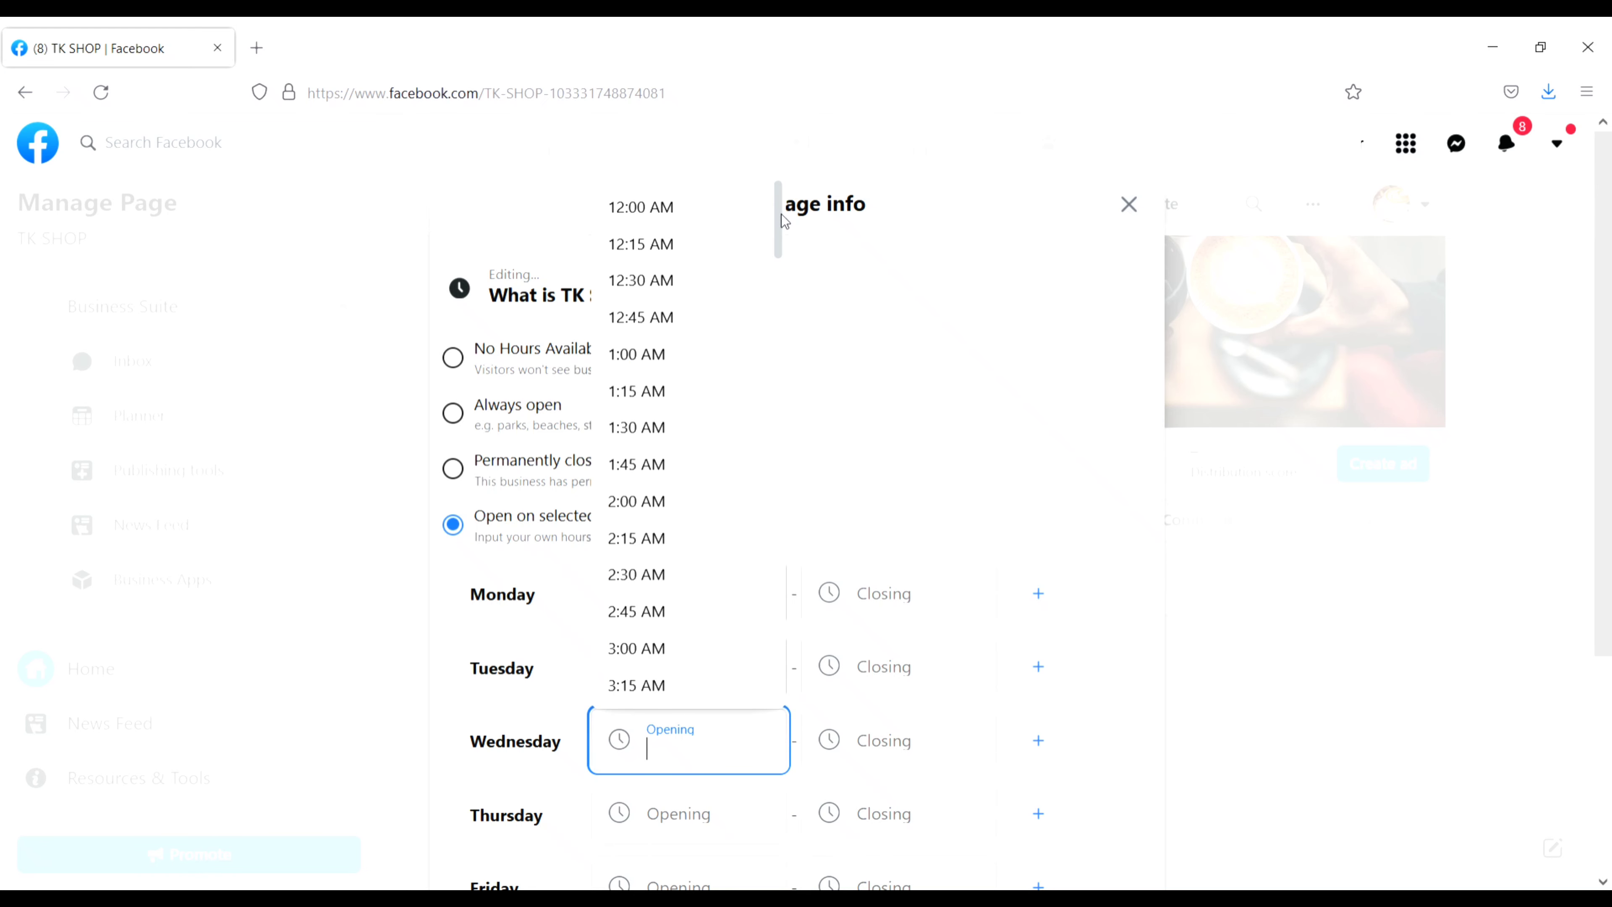
click(680, 426)
click(896, 756)
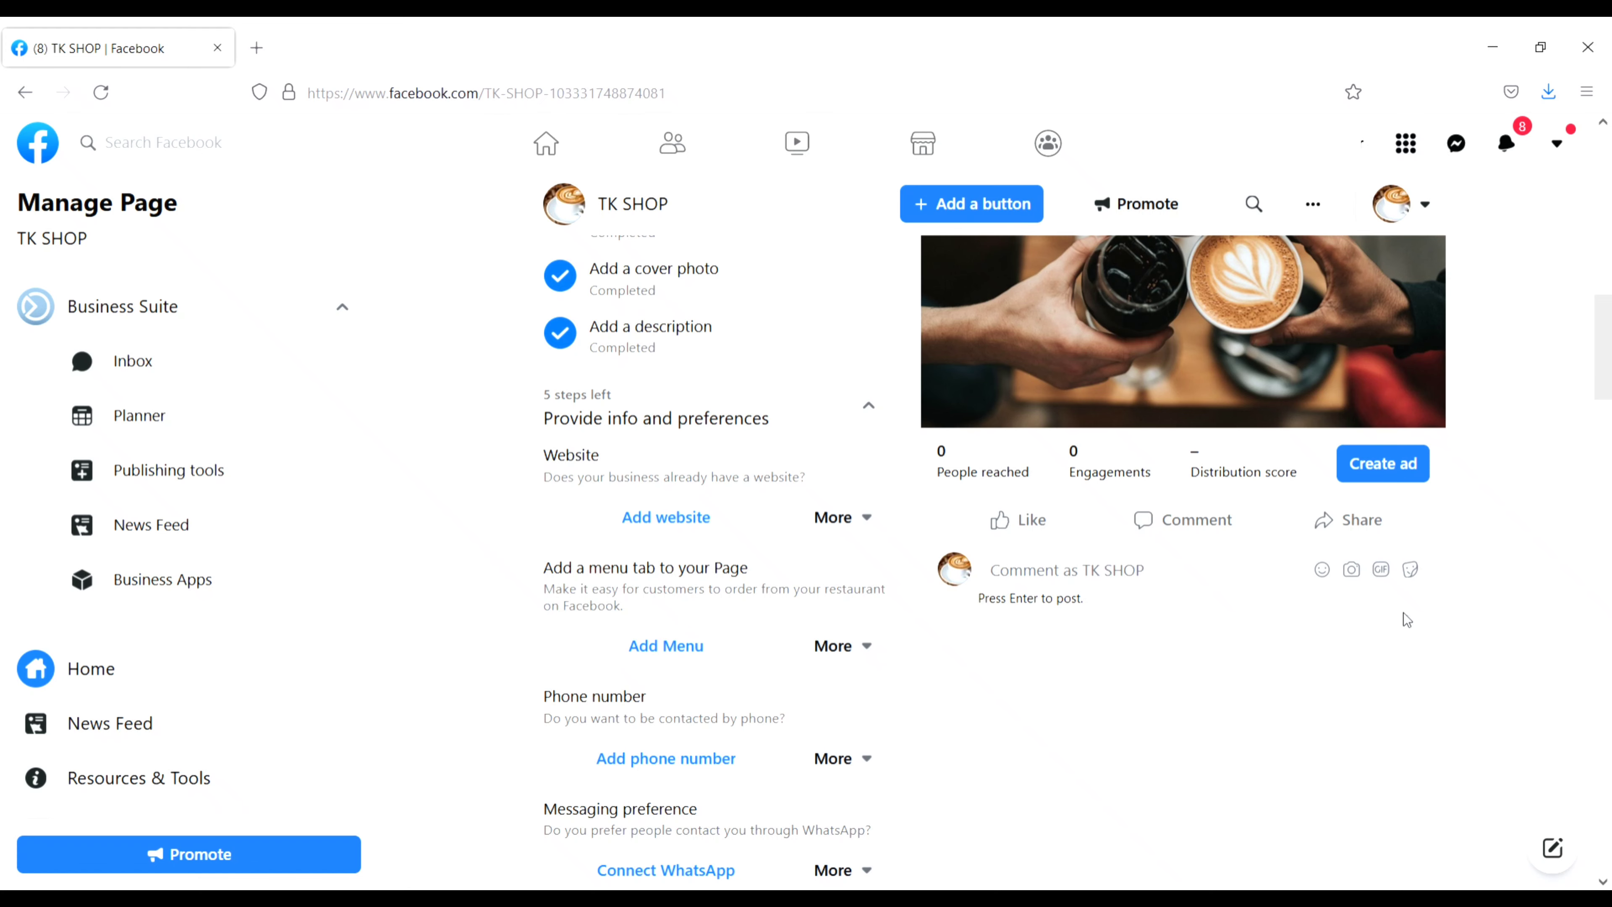
Step: Examine the remaining Page setup steps, including those under Introduce your Page, and return to the Page's main view
mouse_move(1604, 393)
mouse_down()
mouse_move(1605, 463)
mouse_move(1608, 425)
mouse_up()
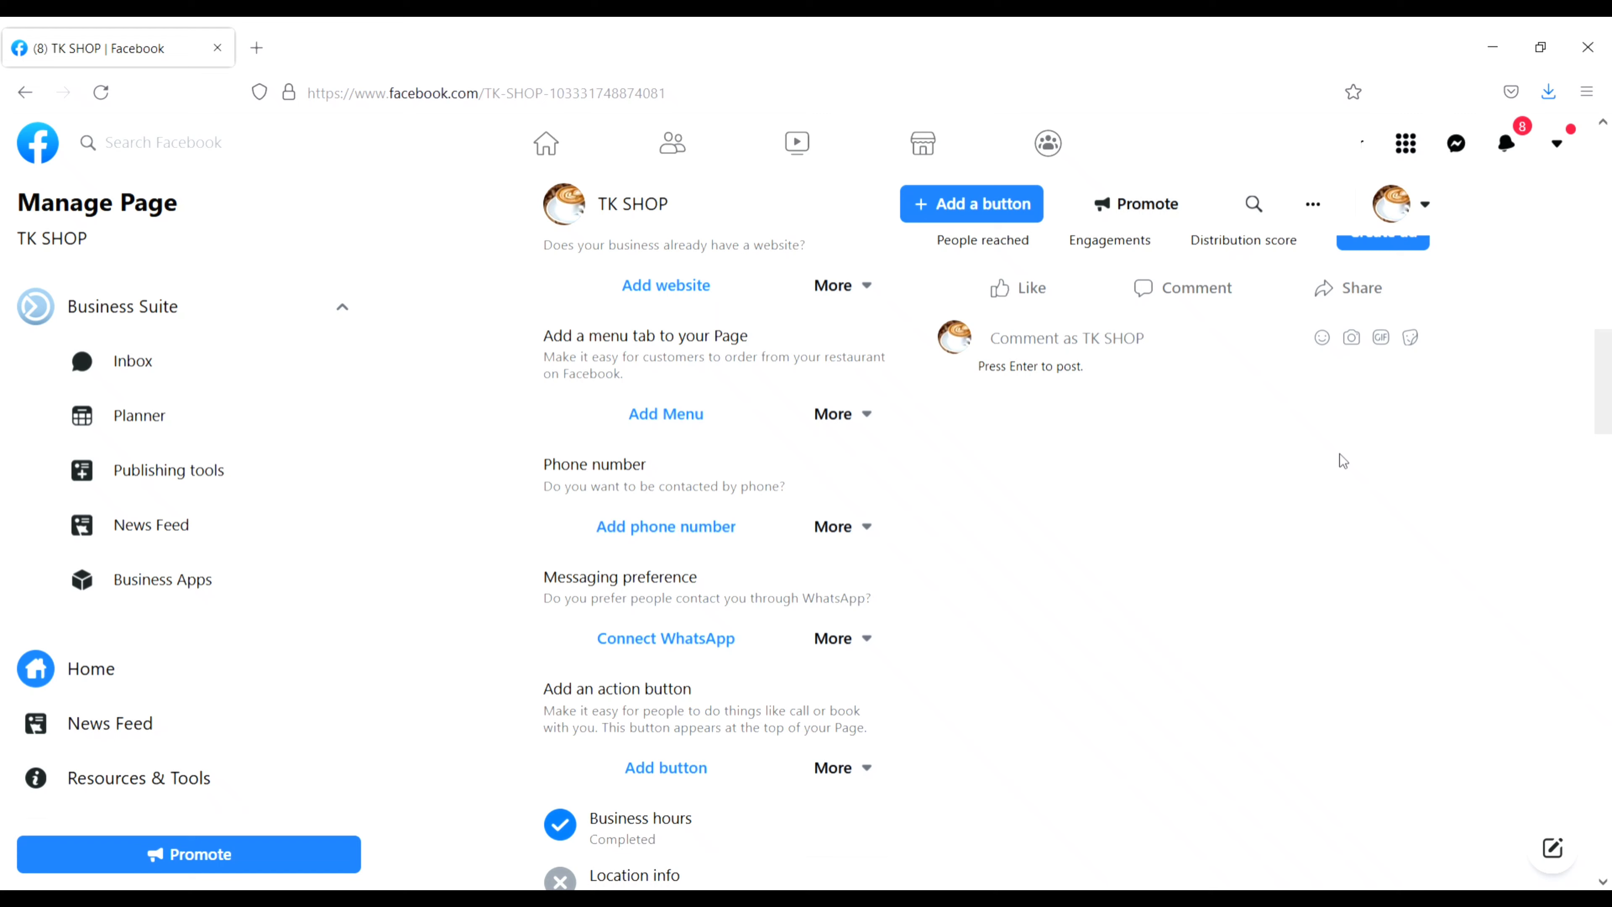
drag(1605, 412, 1608, 491)
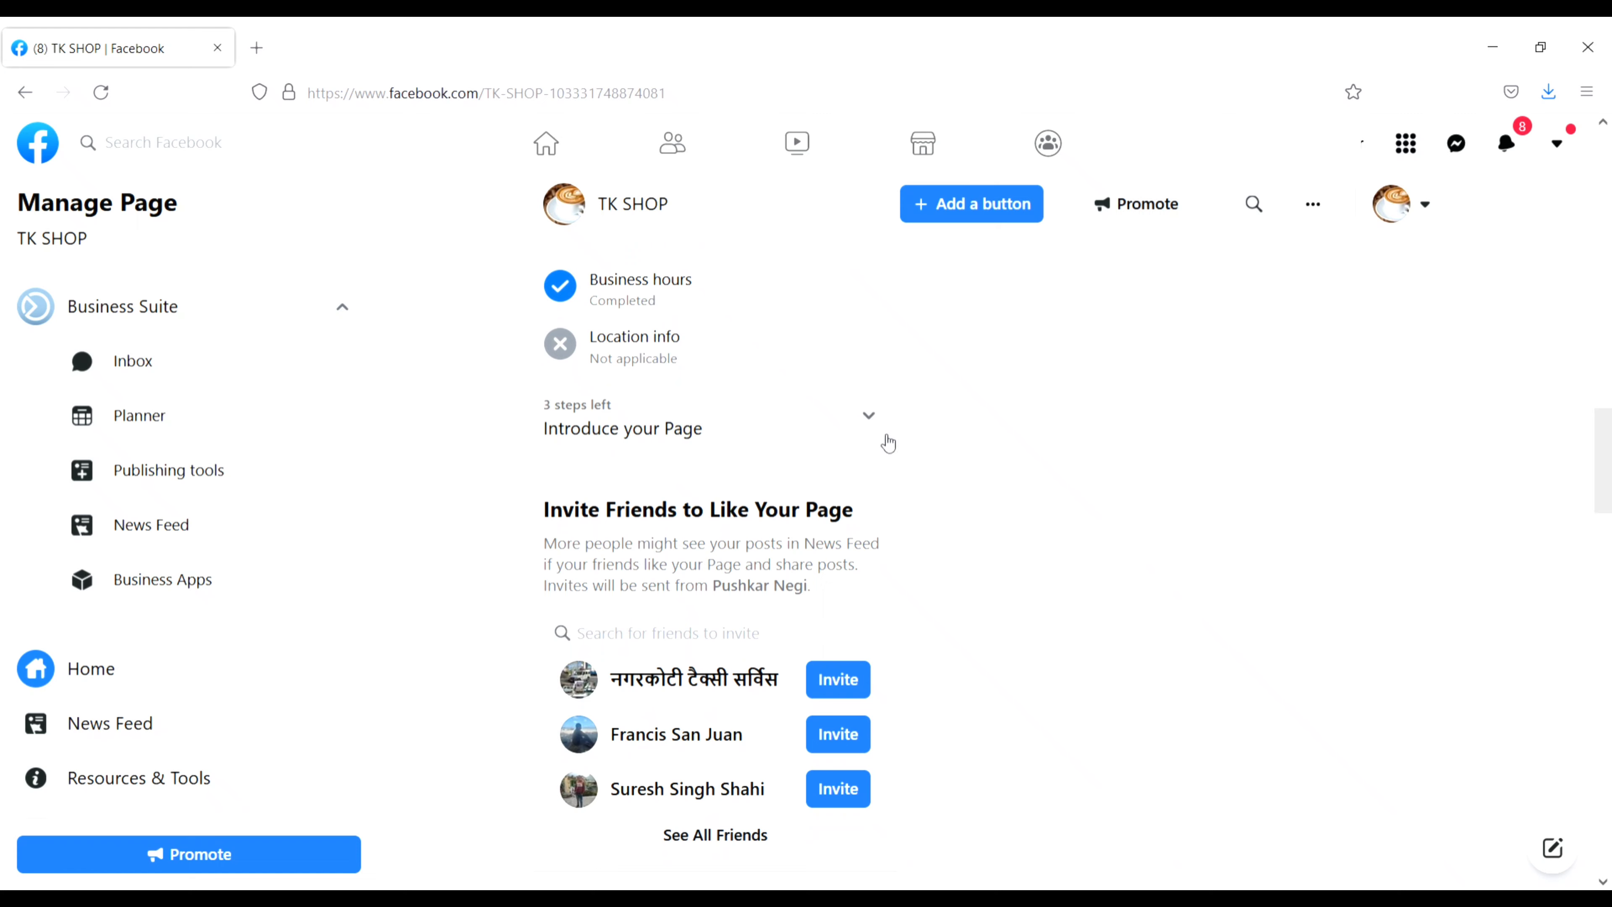
click(869, 417)
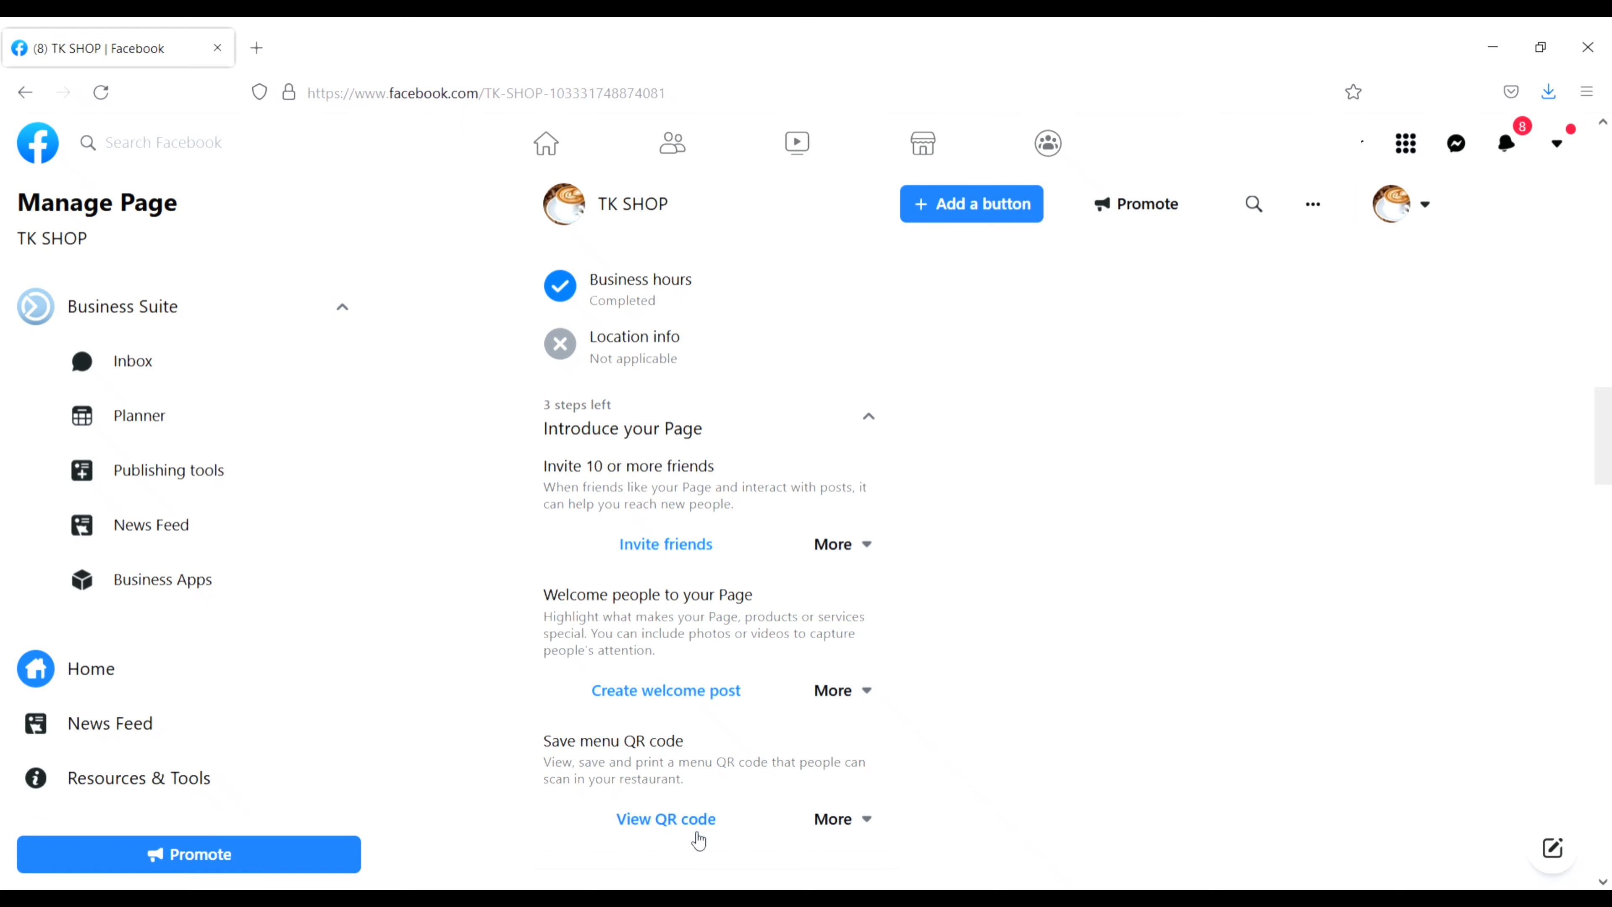
scroll(1602, 459, down, 10)
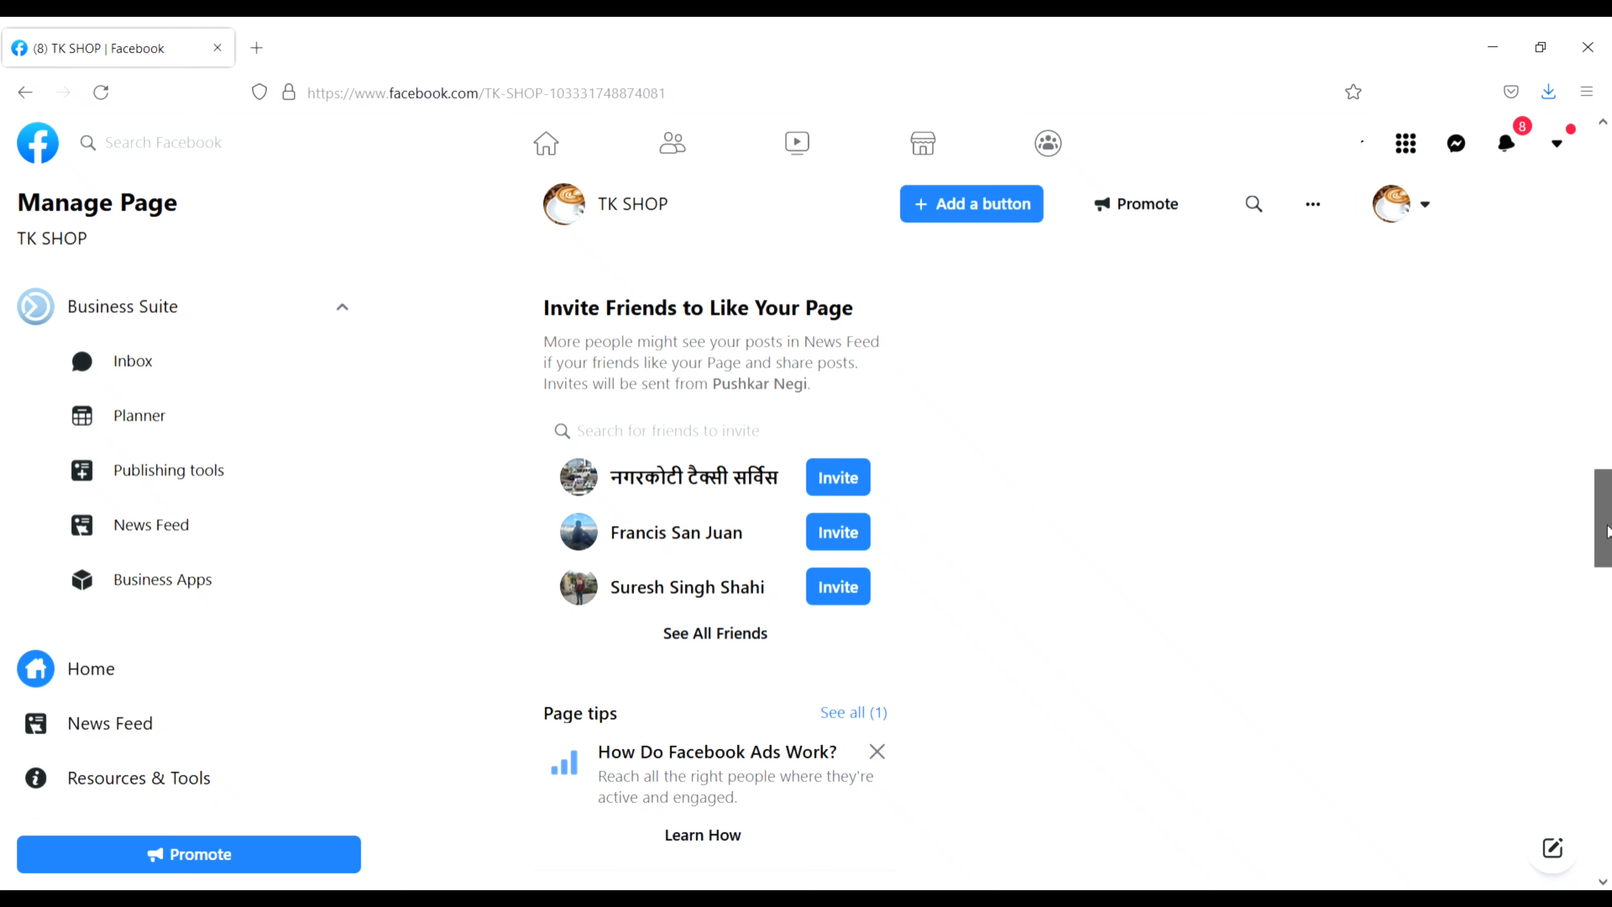
scroll(1606, 533, down, 10)
key(alt+Left)
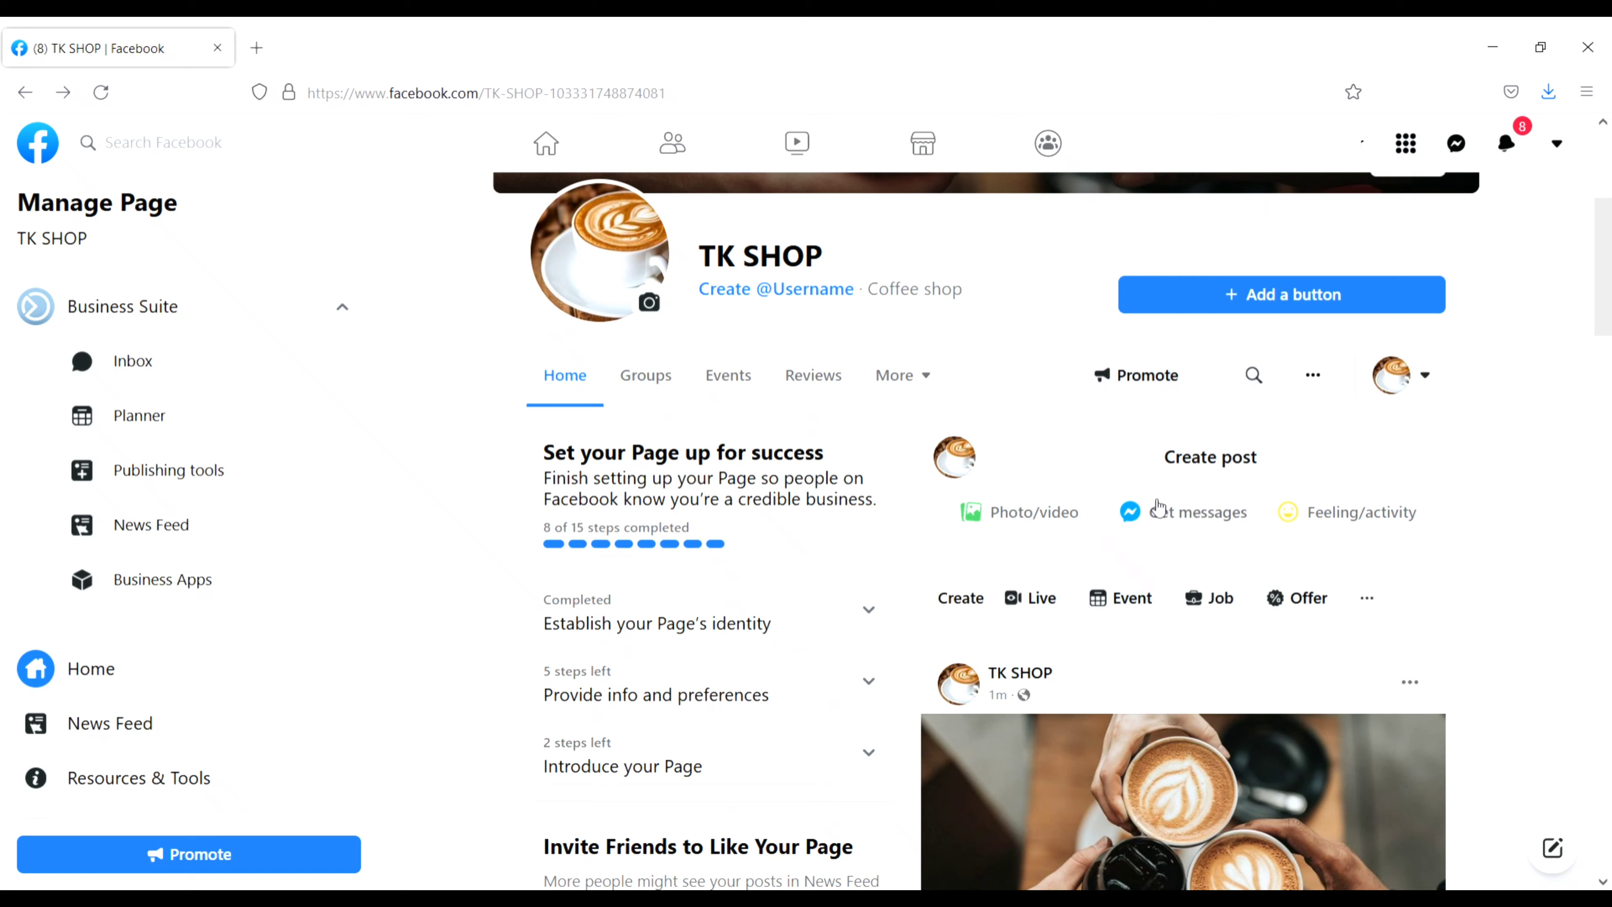